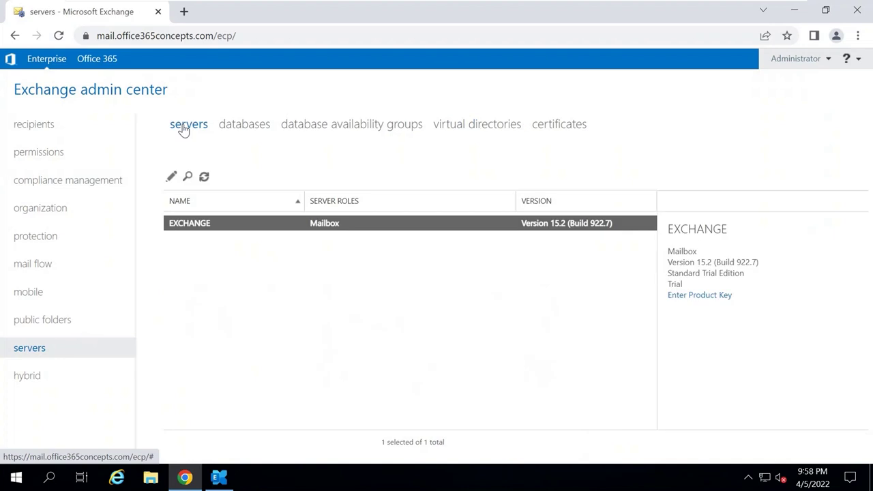
Set the EXCHANGE server's Outlook Anywhere internal and external host names to mail.office365concepts.com.
{"action": "double_click", "coordinate": [232, 225]}
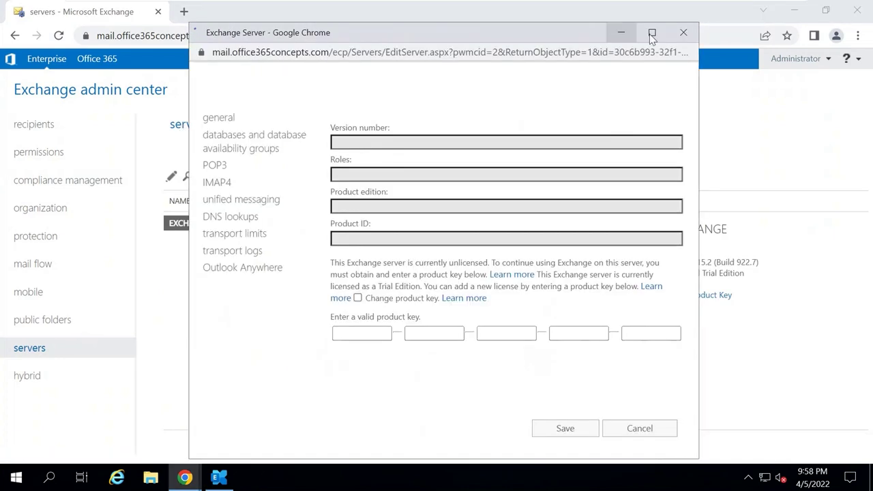
{"action": "left_click", "coordinate": [652, 32]}
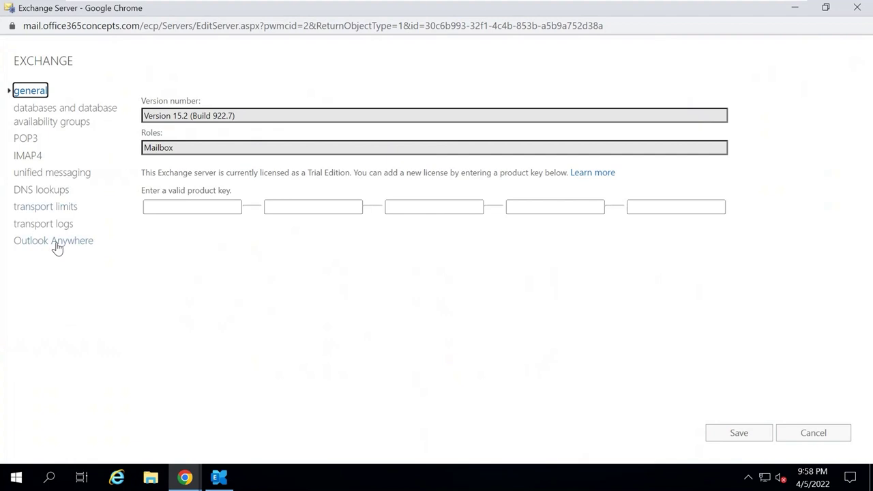
{"action": "left_click", "coordinate": [59, 244]}
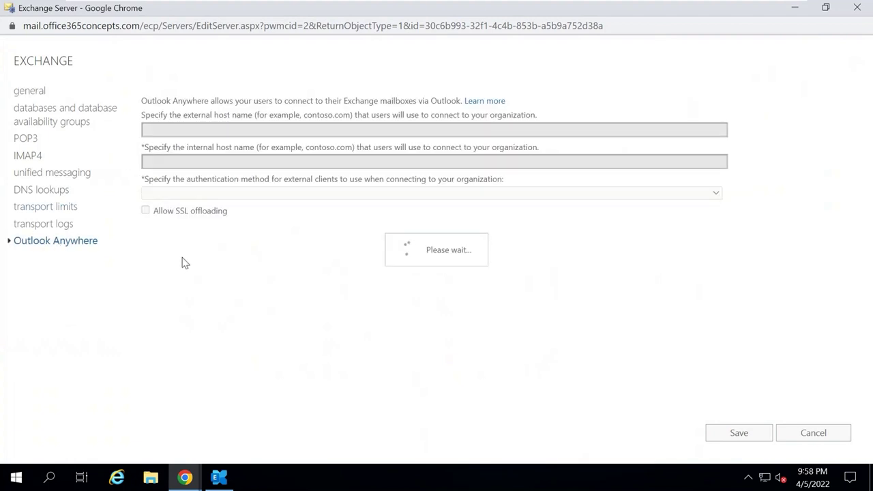
{"action": "left_click", "coordinate": [164, 129]}
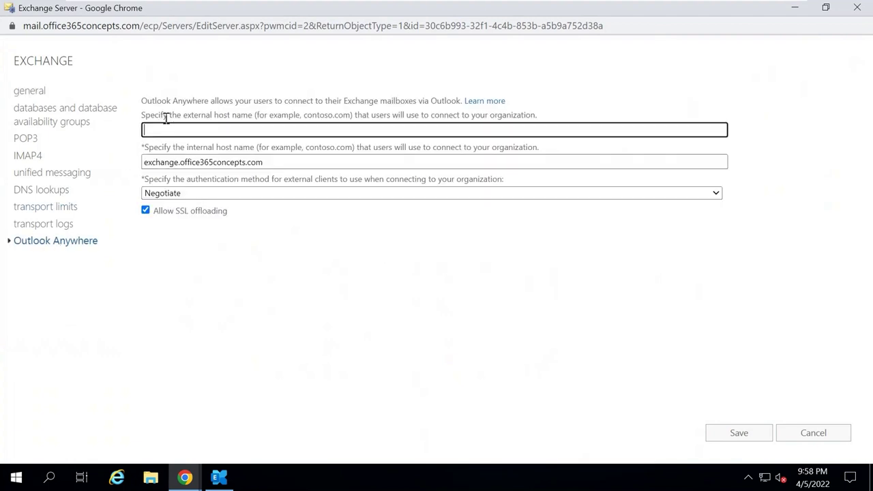
{"action": "left_click_drag", "start_coordinate": [169, 115], "coordinate": [252, 116]}
{"action": "left_click_drag", "start_coordinate": [188, 148], "coordinate": [254, 148]}
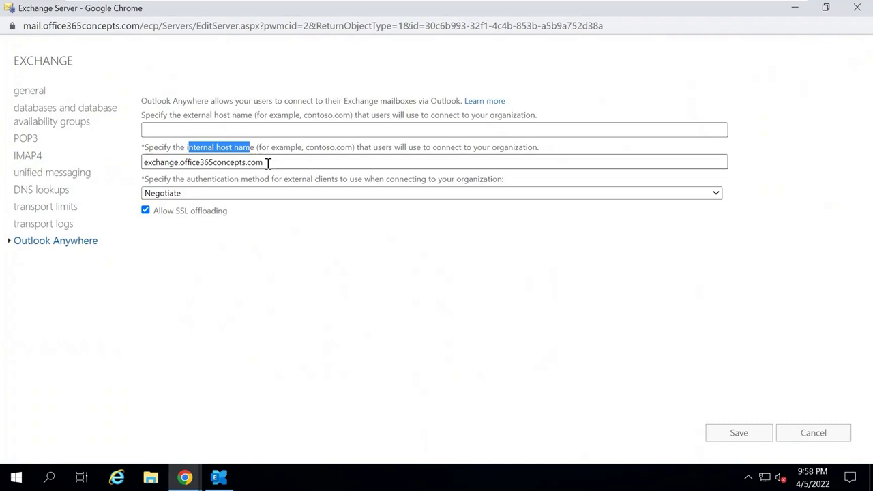
{"action": "left_click", "coordinate": [179, 163]}
{"action": "left_click", "coordinate": [146, 162], "text": "shift"}
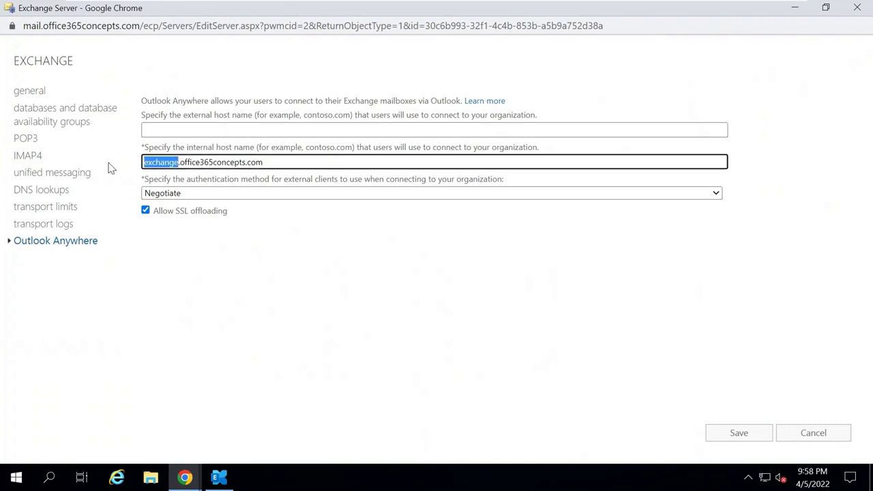
{"action": "type", "text": "mail"}
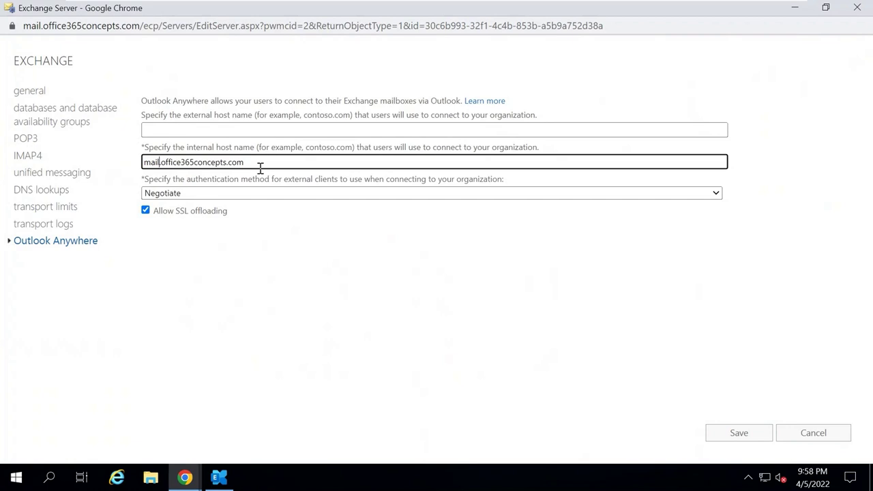
{"action": "left_click_drag", "start_coordinate": [260, 163], "coordinate": [143, 149]}
{"action": "key", "text": "ctrl+c"}
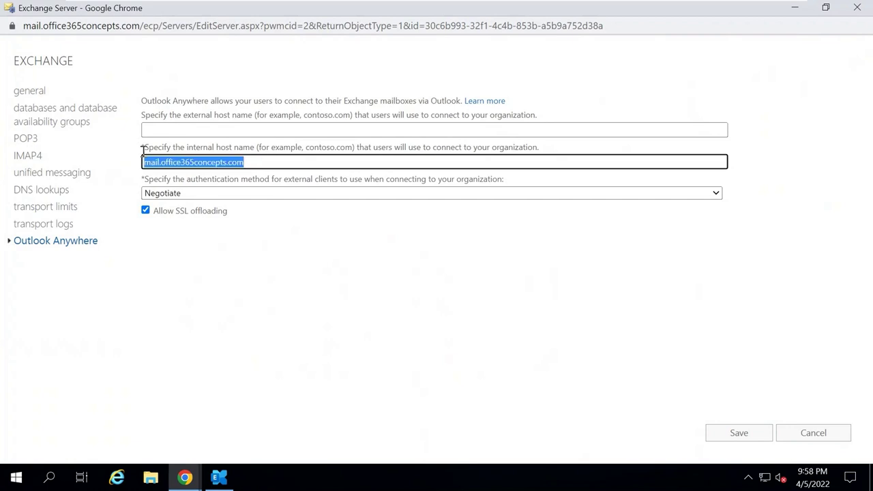
{"action": "left_click", "coordinate": [191, 131]}
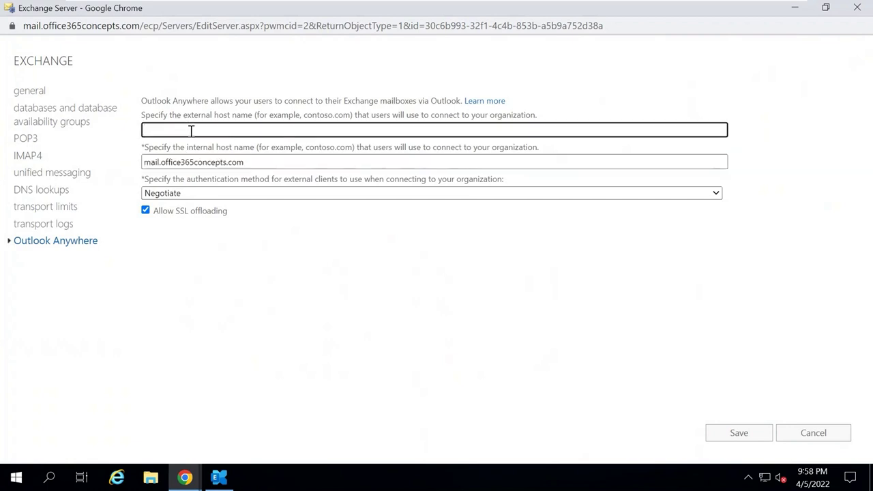
{"action": "key", "text": "ctrl+v"}
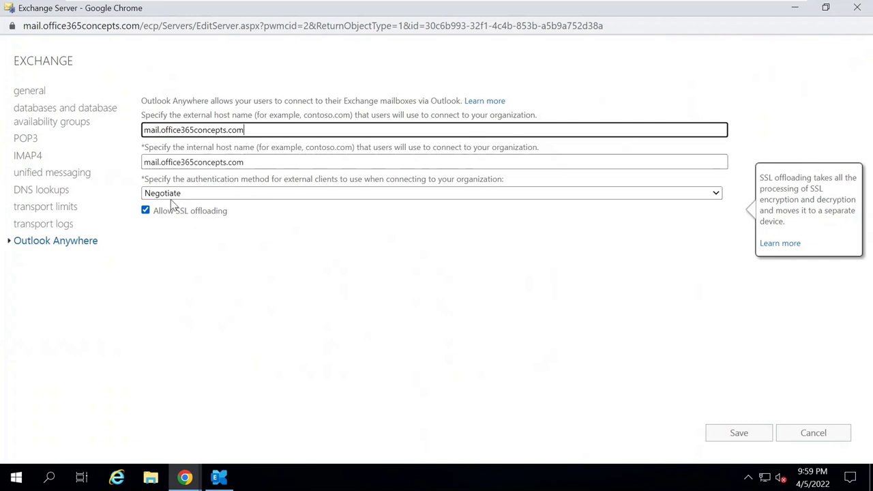
Keep Negotiate as the authentication method, save, and acknowledge the warning.
{"action": "left_click_drag", "start_coordinate": [153, 179], "coordinate": [503, 181]}
{"action": "left_click", "coordinate": [504, 180]}
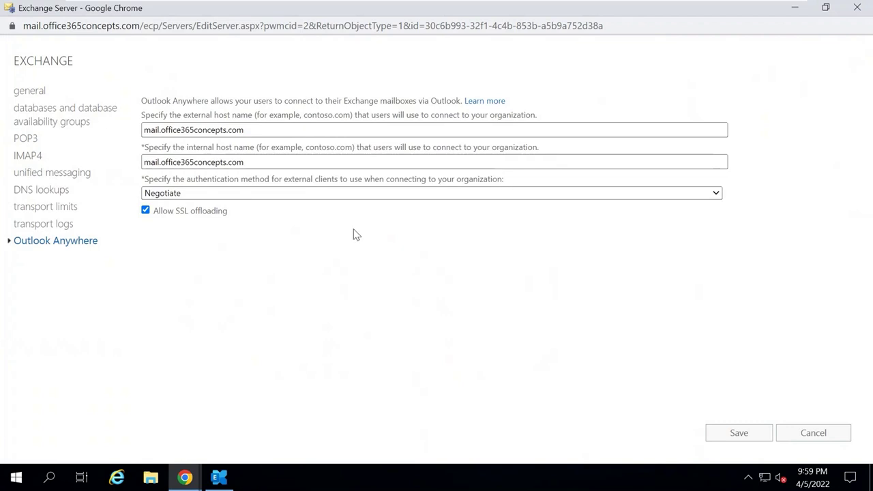
{"action": "left_click", "coordinate": [354, 196]}
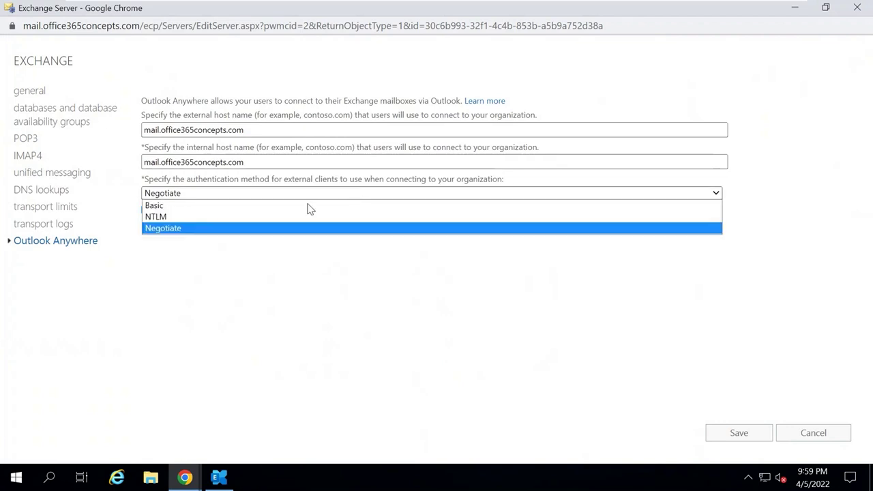
{"action": "left_click", "coordinate": [194, 232]}
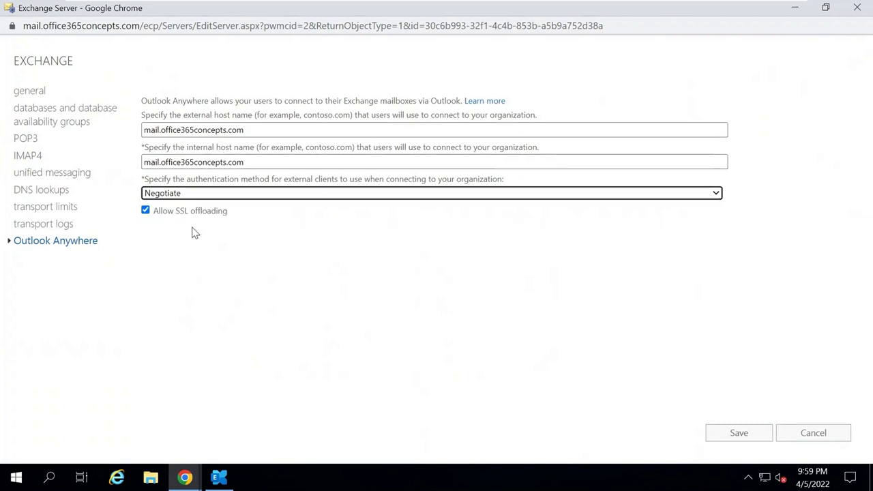
{"action": "left_click", "coordinate": [761, 440]}
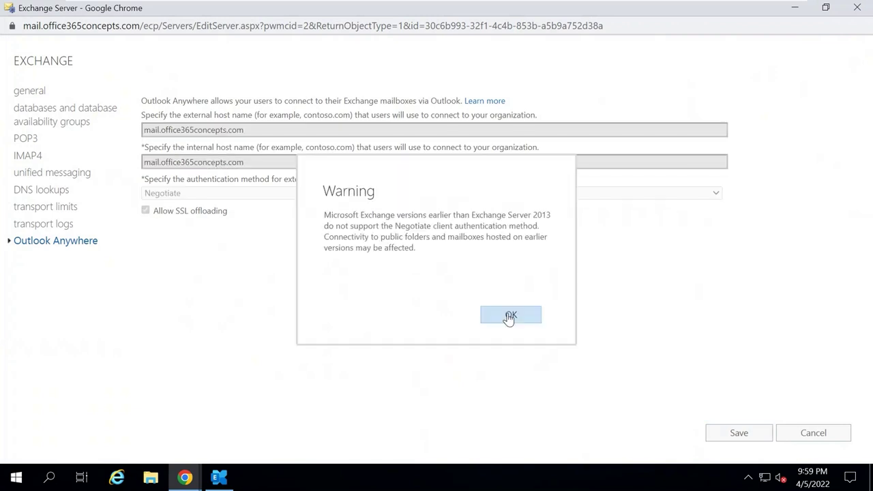
{"action": "left_click", "coordinate": [510, 316]}
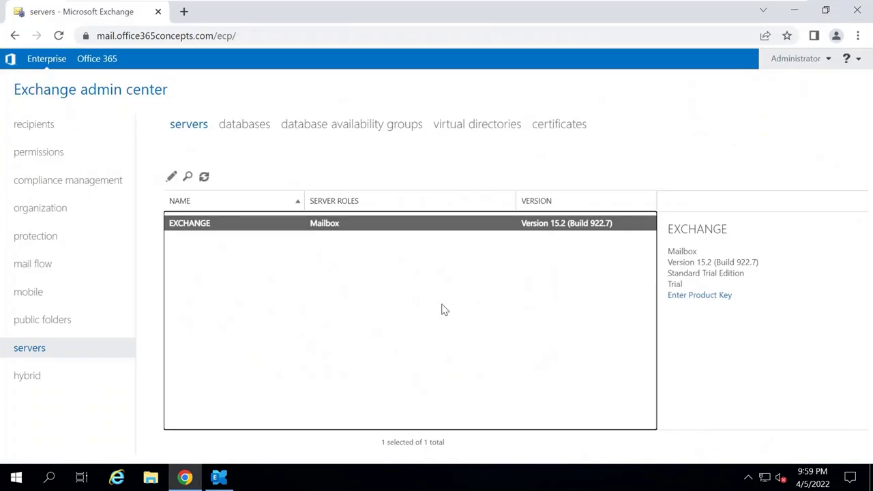
Inspect the Autodiscover virtual directory's properties, then return to the Exchange Management Shell.
{"action": "left_click", "coordinate": [221, 478]}
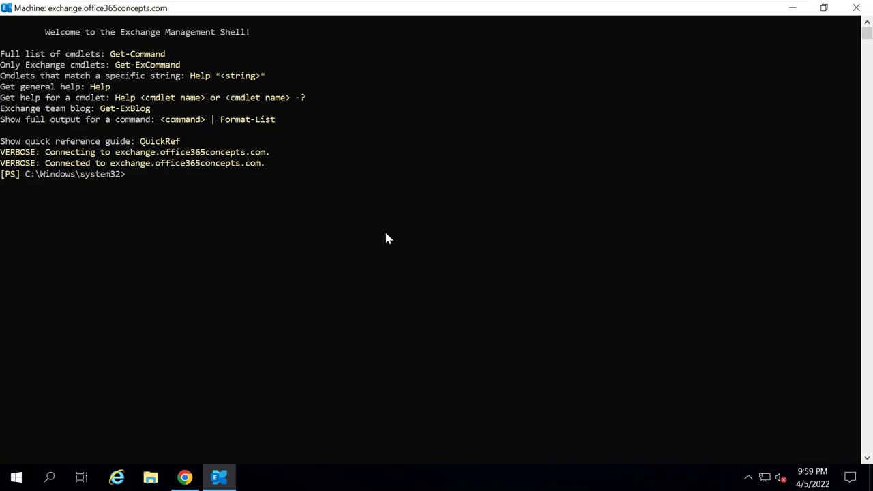
{"action": "left_click", "coordinate": [197, 474]}
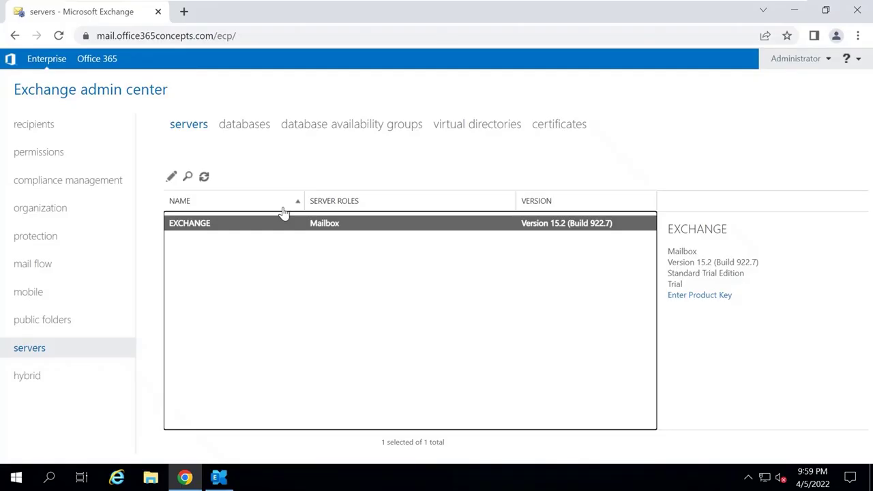
{"action": "left_click", "coordinate": [464, 129]}
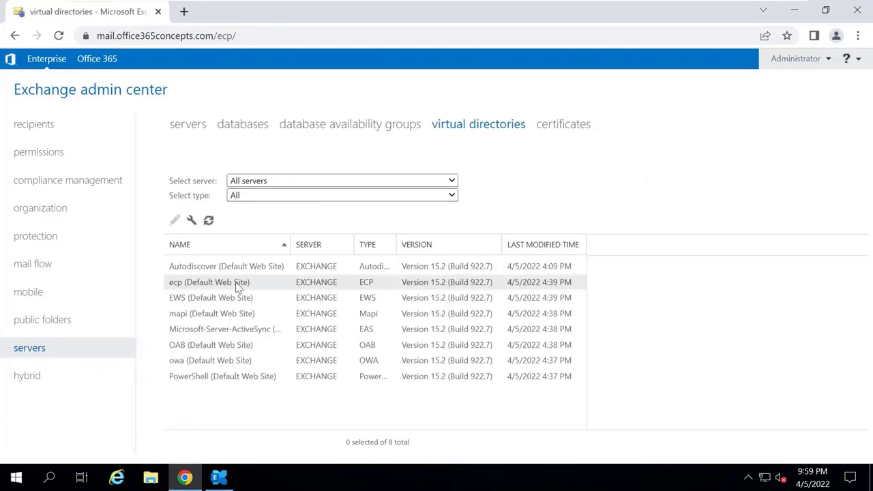
{"action": "double_click", "coordinate": [227, 269]}
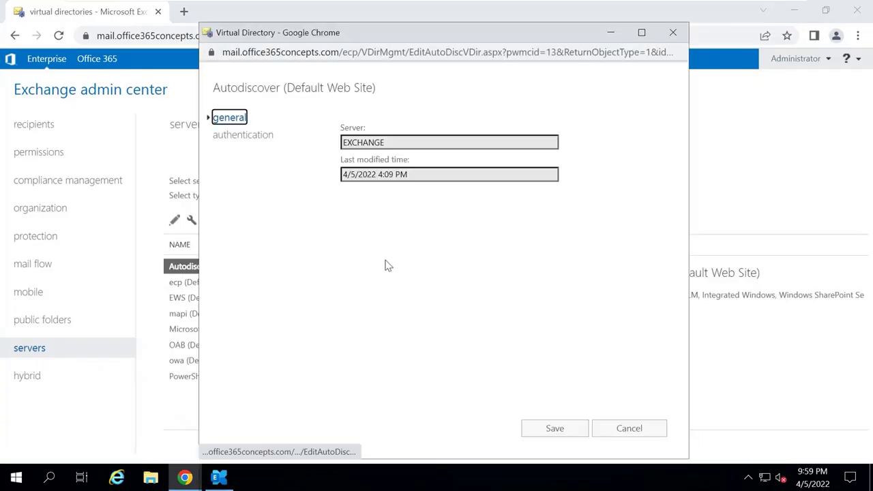
{"action": "left_click", "coordinate": [671, 32]}
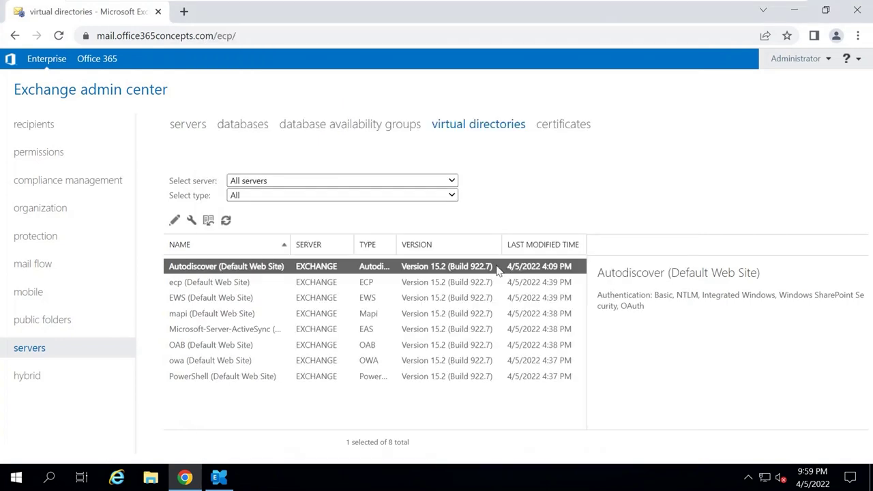
{"action": "left_click", "coordinate": [219, 477]}
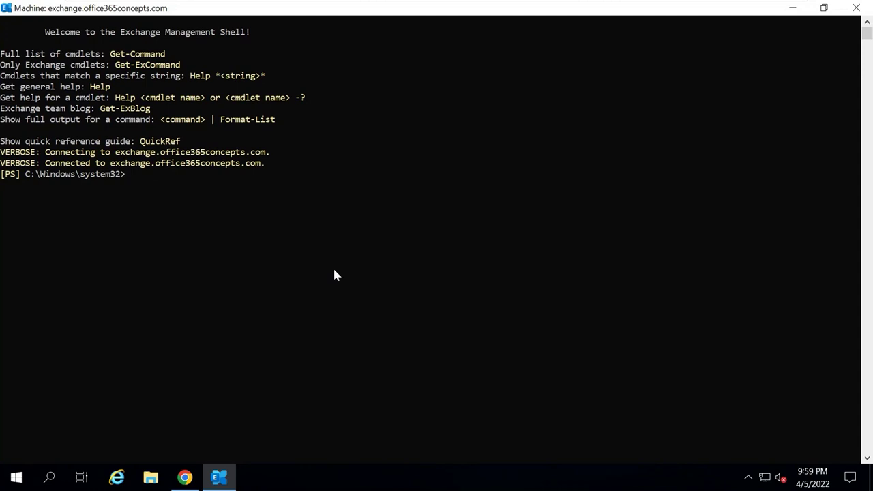
Run Get-ClientAccessService | fl and copy the exchange.office365concepts.com host from AutoDiscoverServiceInternalUri.
{"action": "type", "text": "get"}
{"action": "type", "text": "-a"}
{"action": "type", "text": "clientaccesss"}
{"action": "type", "text": "ervice"}
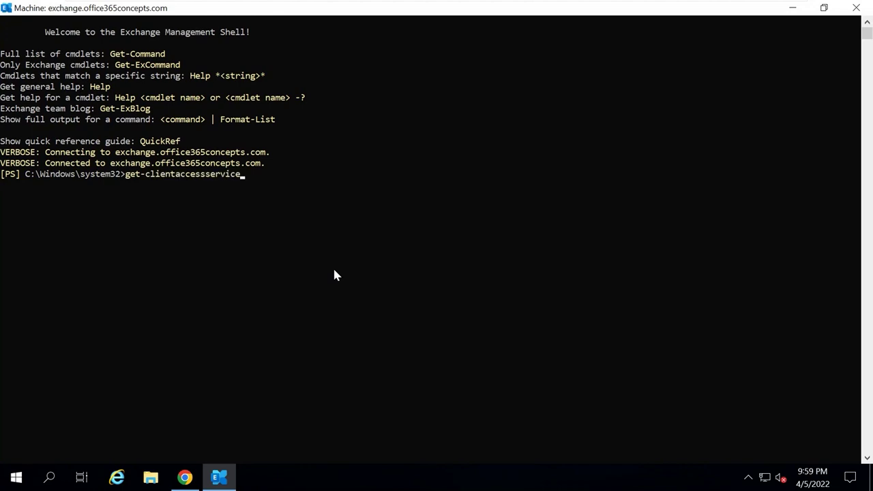
{"action": "key", "text": "Tab"}
{"action": "type", "text": "| fl"}
{"action": "left_click", "coordinate": [153, 457]}
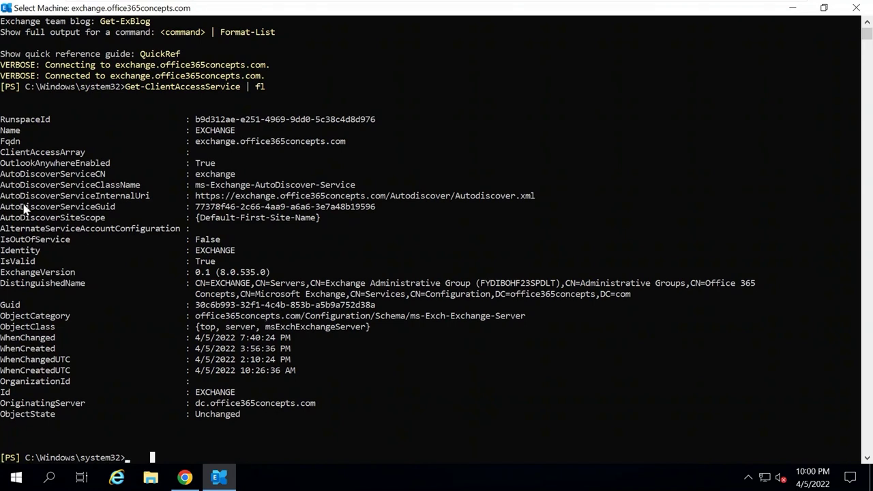
{"action": "left_click_drag", "start_coordinate": [2, 196], "coordinate": [149, 202]}
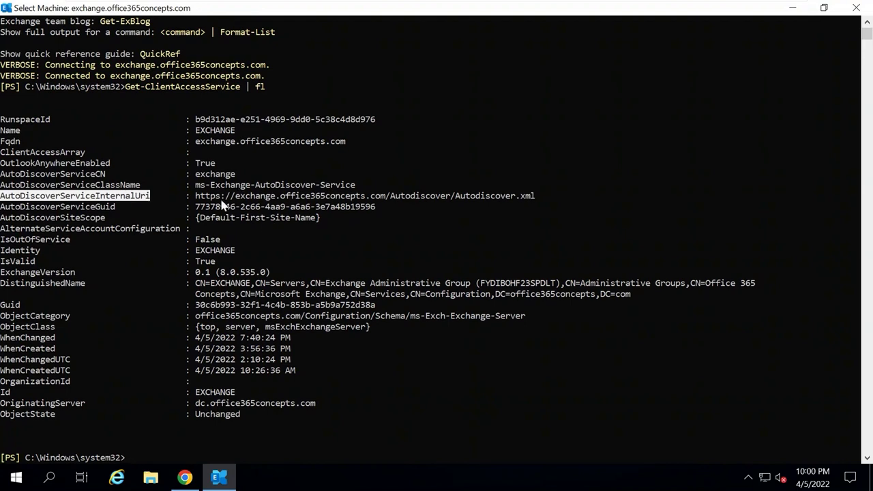
{"action": "left_click_drag", "start_coordinate": [235, 199], "coordinate": [384, 202]}
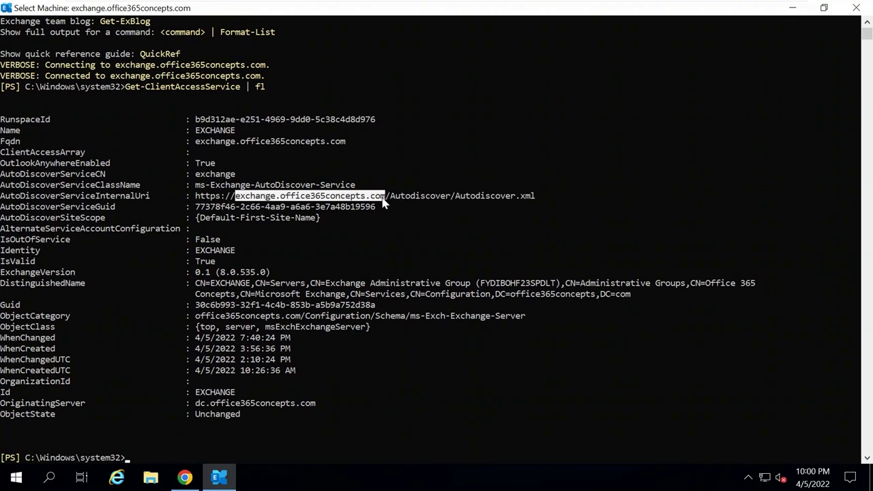
{"action": "right_click", "coordinate": [141, 455]}
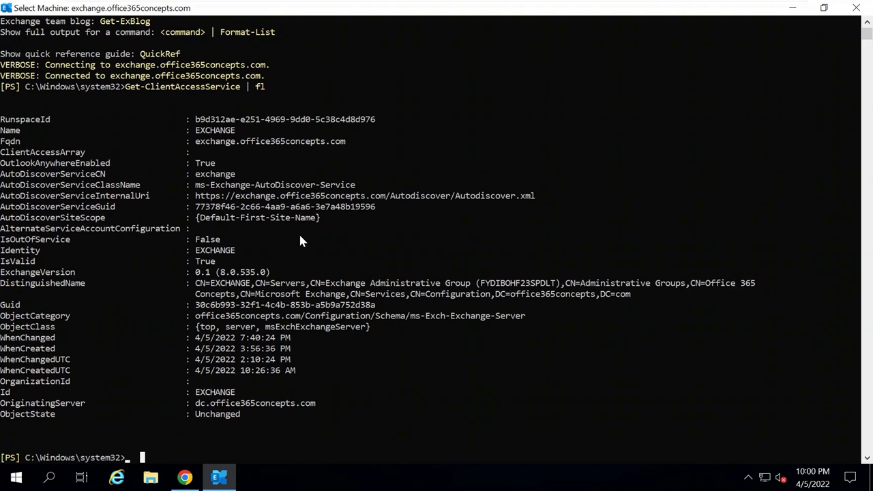
{"action": "type", "text": "set-client"}
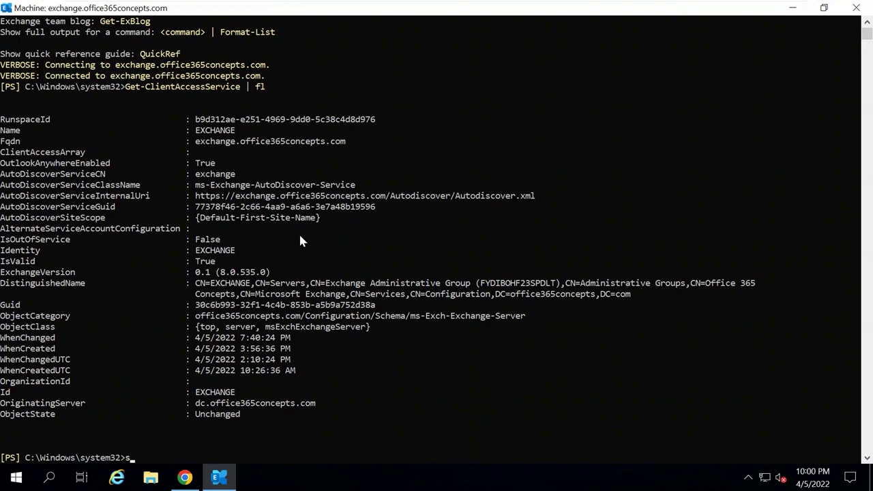
{"action": "type", "text": "accessserver"}
{"action": "key", "text": "Tab"}
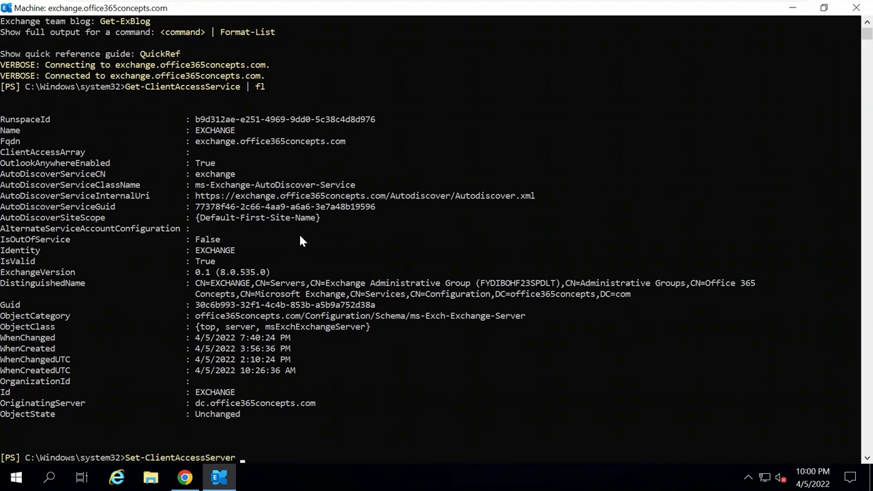
{"action": "key", "text": "BackSpace"}
{"action": "key", "text": "BackSpace"}
{"action": "key", "text": "BackSpace"}
{"action": "type", "text": "vice -Identity exchange"}
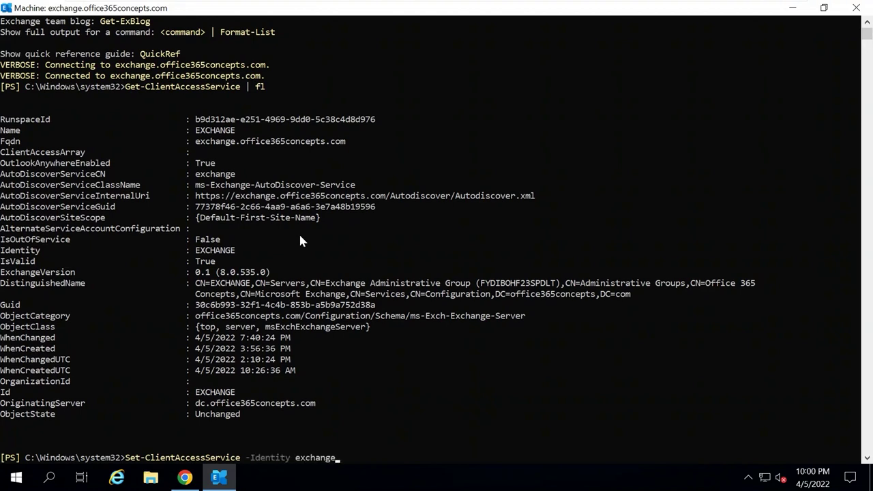
{"action": "type", "text": " -autodiscover"}
{"action": "key", "text": "Tab"}
{"action": "key", "text": "Tab"}
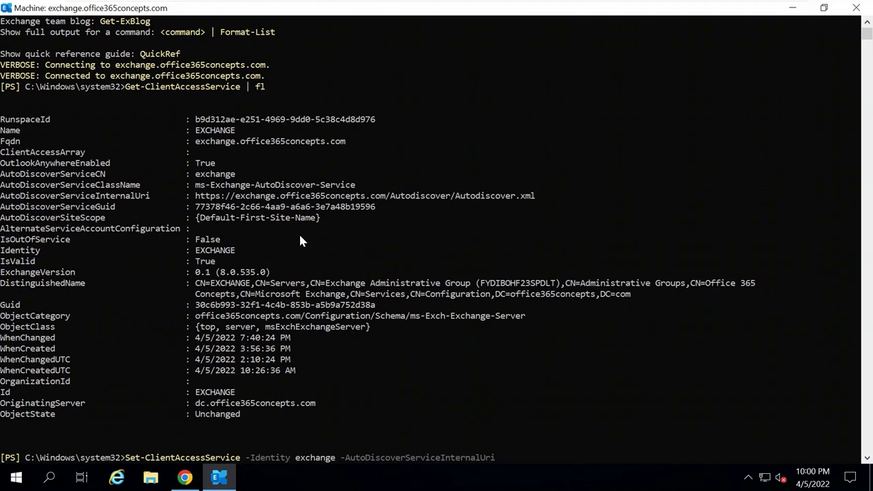
{"action": "left_click_drag", "start_coordinate": [196, 197], "coordinate": [530, 199]}
{"action": "key", "text": "super+c"}
{"action": "right_click", "coordinate": [531, 197]}
{"action": "scroll", "coordinate": [535, 204], "scroll_direction": "down", "scroll_amount": 1}
{"action": "right_click", "coordinate": [535, 204]}
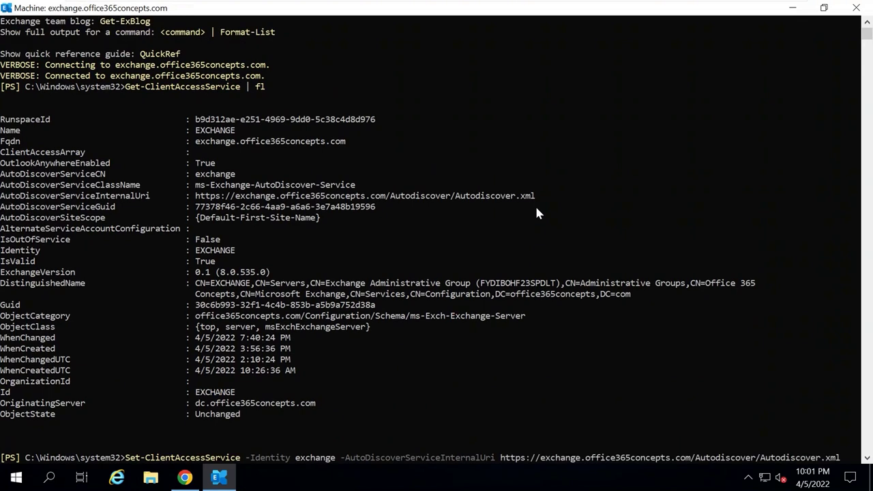
{"action": "key", "text": "Left"}
{"action": "key", "text": "Left"}
{"action": "key", "text": "Left"}
{"action": "key", "text": "Left"}
{"action": "key", "text": "Left"}
{"action": "key", "text": "Left"}
{"action": "key", "text": "Left"}
{"action": "key", "text": "Left"}
{"action": "key", "text": "Left"}
{"action": "key", "text": "Left"}
{"action": "key", "text": "Left"}
{"action": "key", "text": "Left"}
{"action": "key", "text": "Left"}
{"action": "key", "text": "Left"}
{"action": "key", "text": "Left"}
{"action": "key", "text": "Left"}
{"action": "key", "text": "Left"}
{"action": "key", "text": "Left"}
{"action": "key", "text": "Left"}
{"action": "key", "text": "Left"}
{"action": "key", "text": "BackSpace"}
{"action": "key", "text": "BackSpace"}
{"action": "key", "text": "BackSpace"}
{"action": "key", "text": "BackSpace"}
{"action": "key", "text": "BackSpace"}
{"action": "key", "text": "BackSpace"}
{"action": "key", "text": "BackSpace"}
{"action": "key", "text": "BackSpace"}
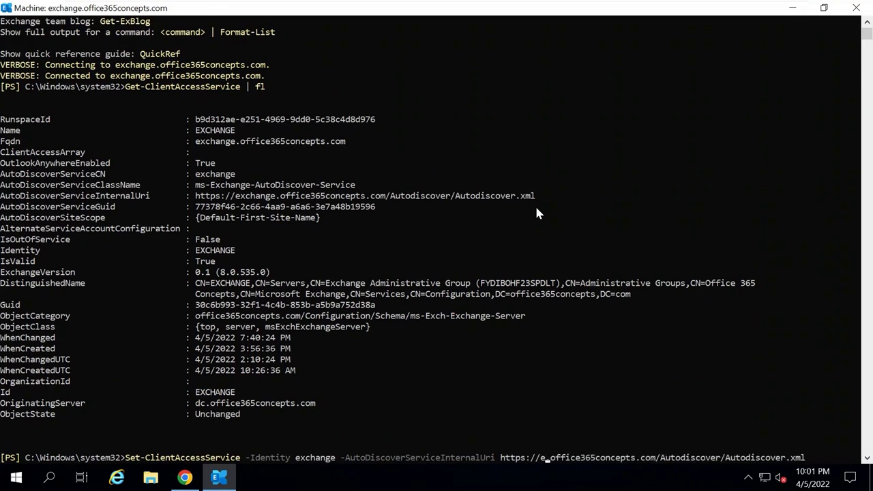
{"action": "type", "text": "autodiscover"}
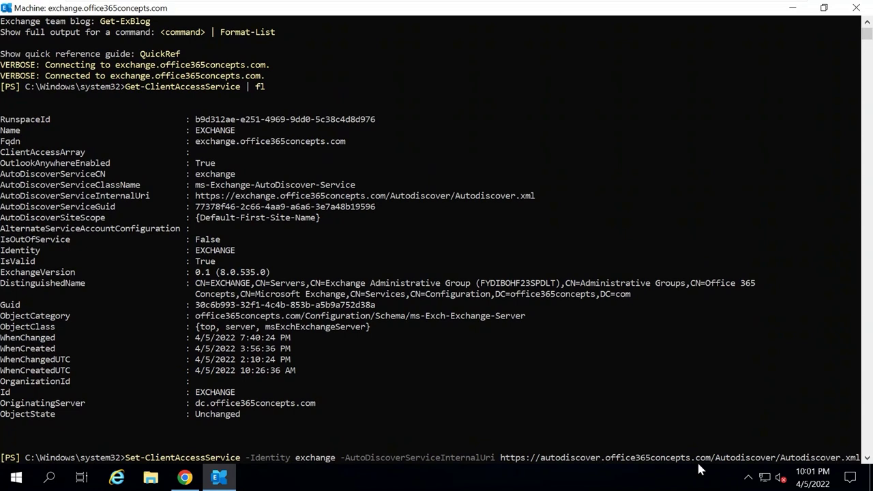
{"action": "key", "text": "Return"}
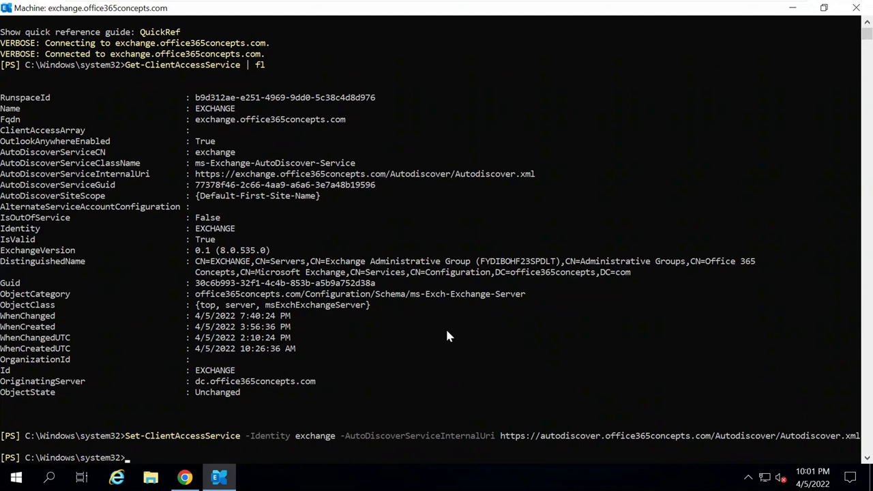
Rerun Get-ClientAccessService to confirm the new autodiscover URI, then switch to the domain controller.
{"action": "key", "text": "Up"}
{"action": "key", "text": "Up"}
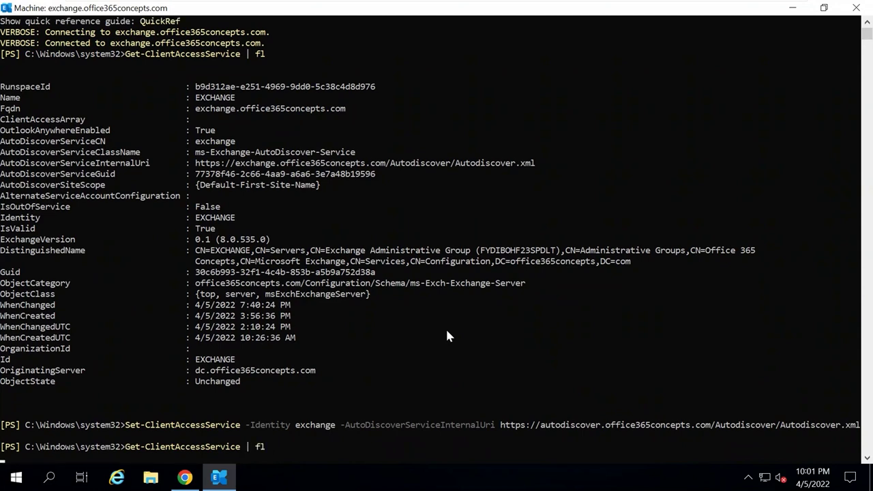
{"action": "left_click_drag", "start_coordinate": [196, 196], "coordinate": [386, 199]}
{"action": "left_click", "coordinate": [393, 196]}
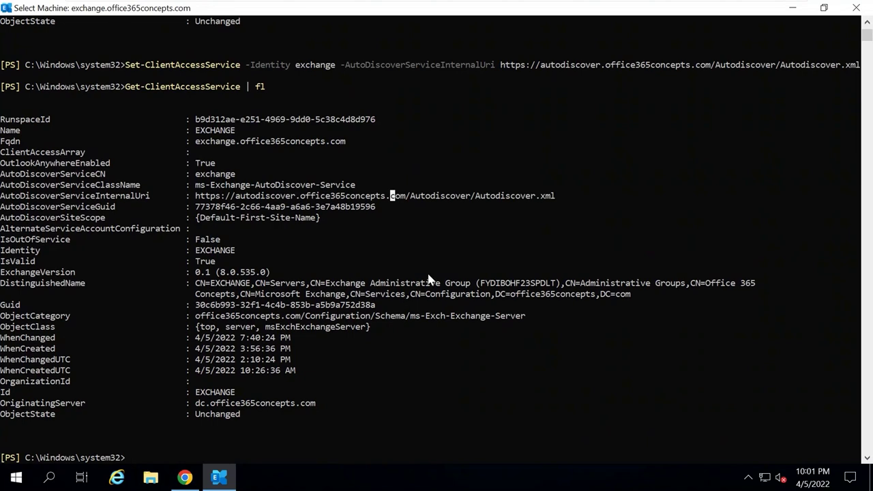
{"action": "mouse_move", "coordinate": [550, 4]}
{"action": "left_click", "coordinate": [582, 11]}
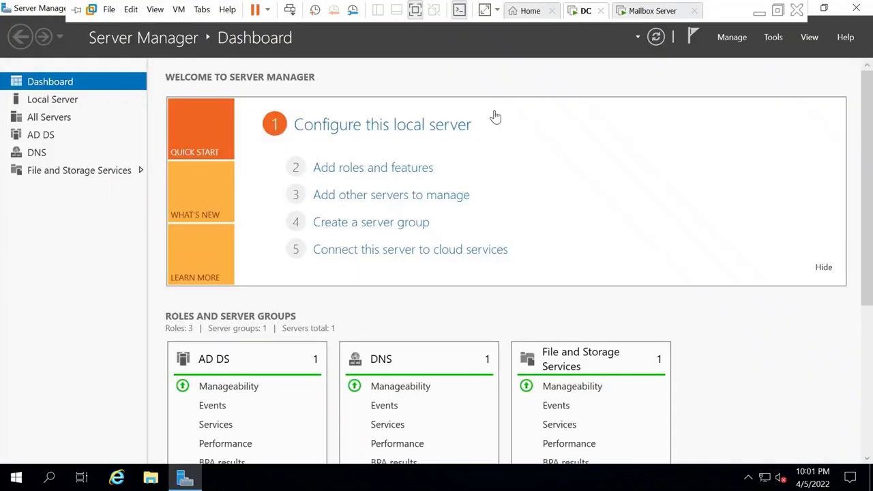
Launch DNS Manager and open the office365concepts.com forward lookup zone.
{"action": "left_click", "coordinate": [769, 40]}
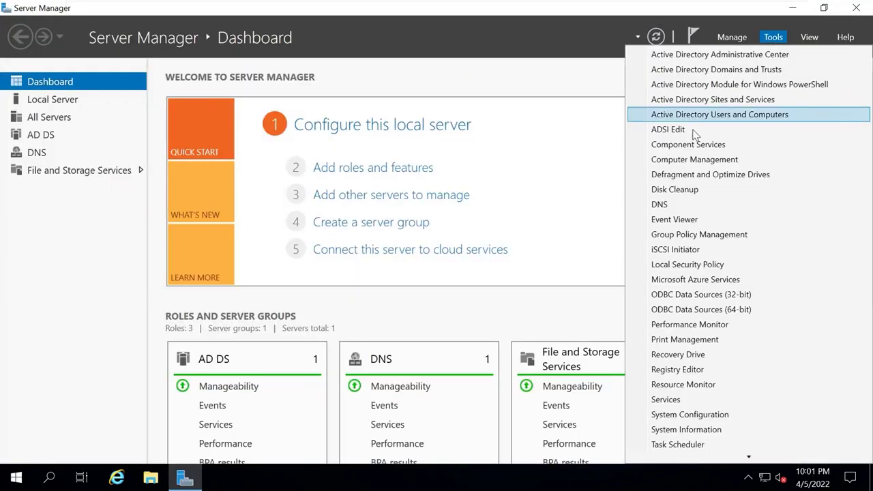
{"action": "left_click", "coordinate": [670, 209]}
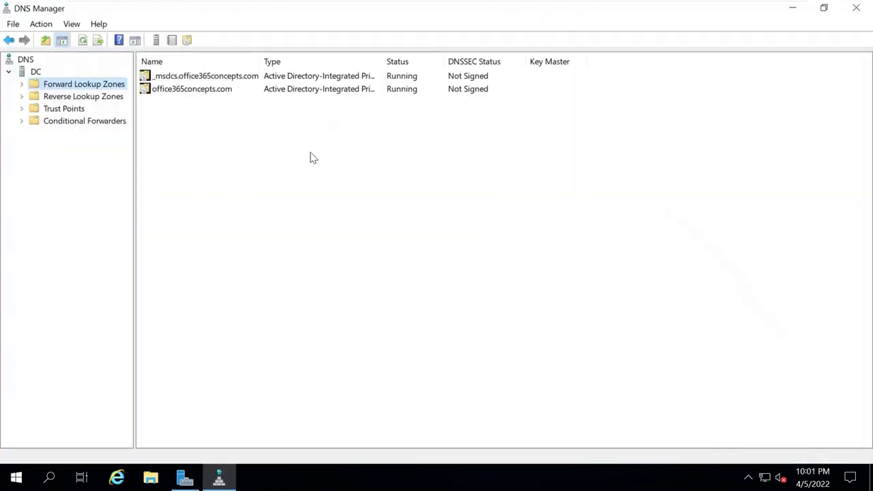
{"action": "left_click", "coordinate": [21, 84]}
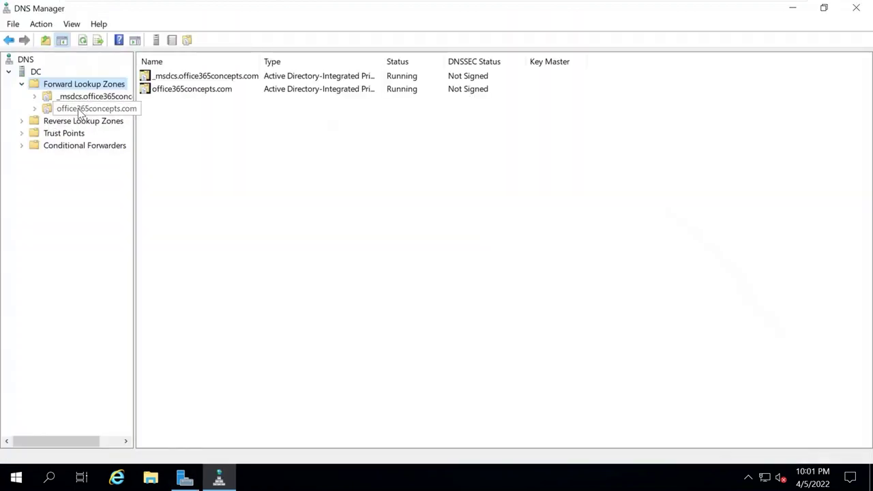
{"action": "double_click", "coordinate": [87, 108]}
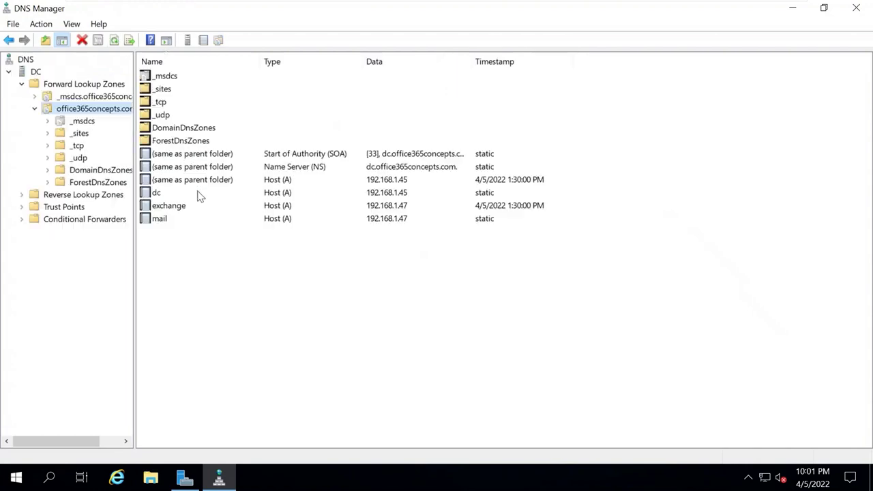
Create an autodiscover Alias (CNAME) record targeting mail.office365concepts.com.
{"action": "right_click", "coordinate": [320, 317]}
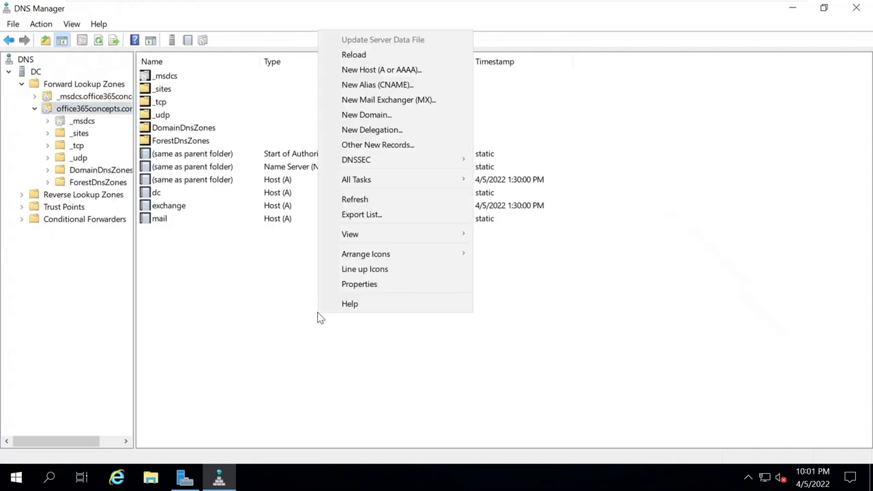
{"action": "left_click", "coordinate": [386, 85]}
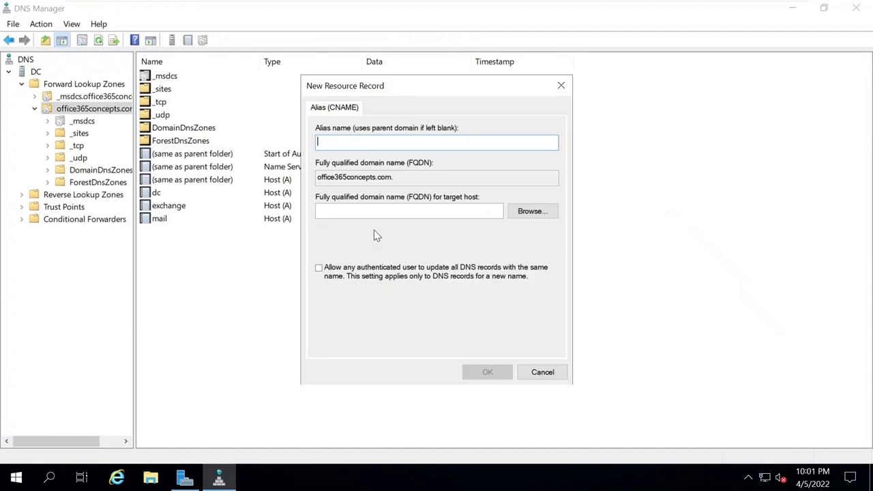
{"action": "type", "text": "autodiscover"}
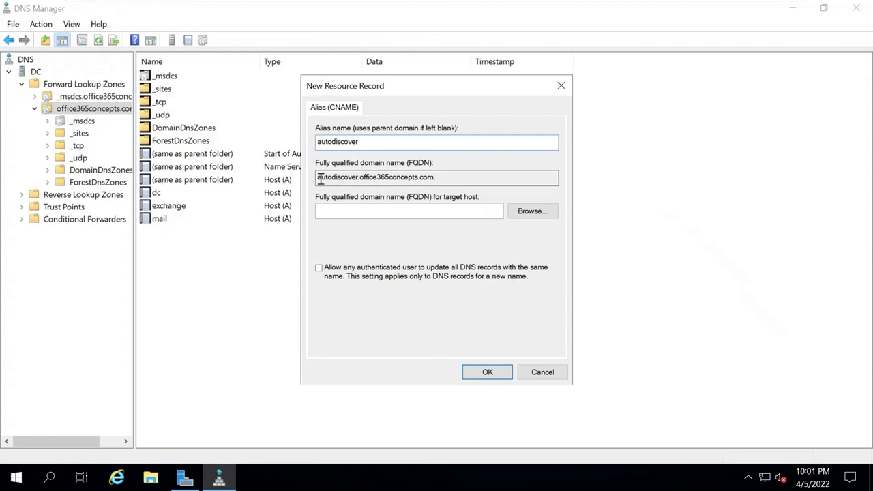
{"action": "left_click_drag", "start_coordinate": [320, 178], "coordinate": [438, 177]}
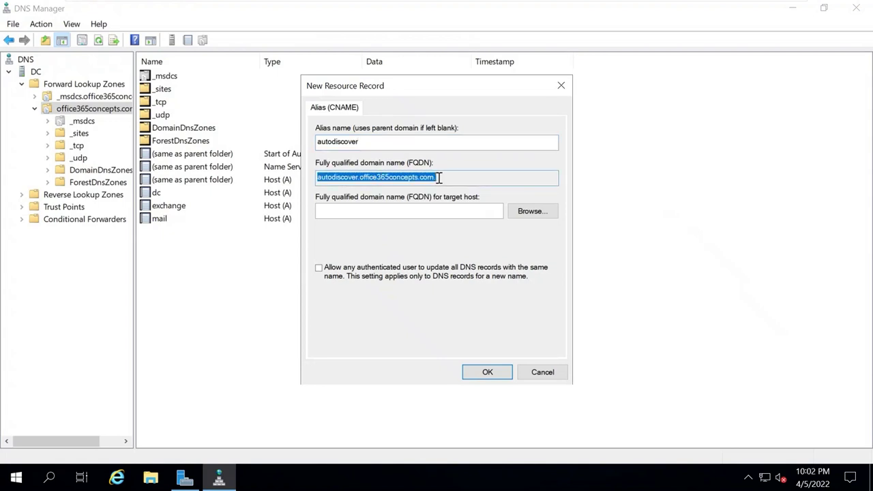
{"action": "left_click", "coordinate": [400, 210]}
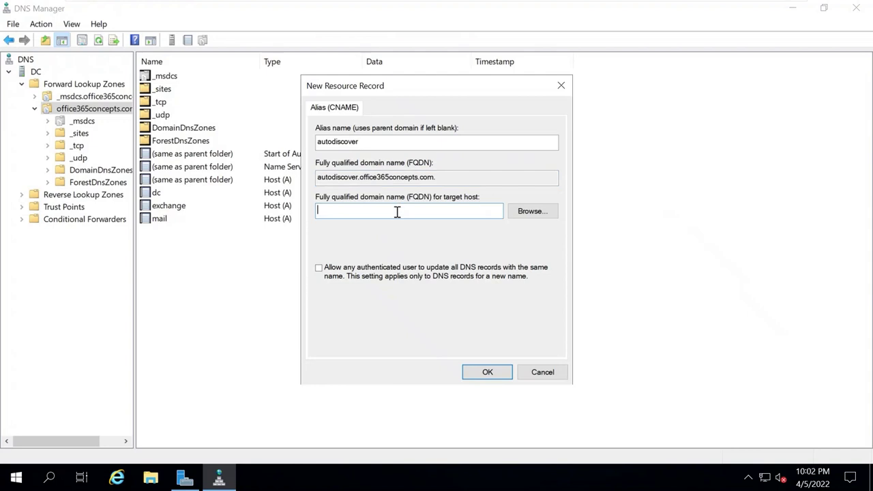
{"action": "type", "text": "mail.office365concepts.com"}
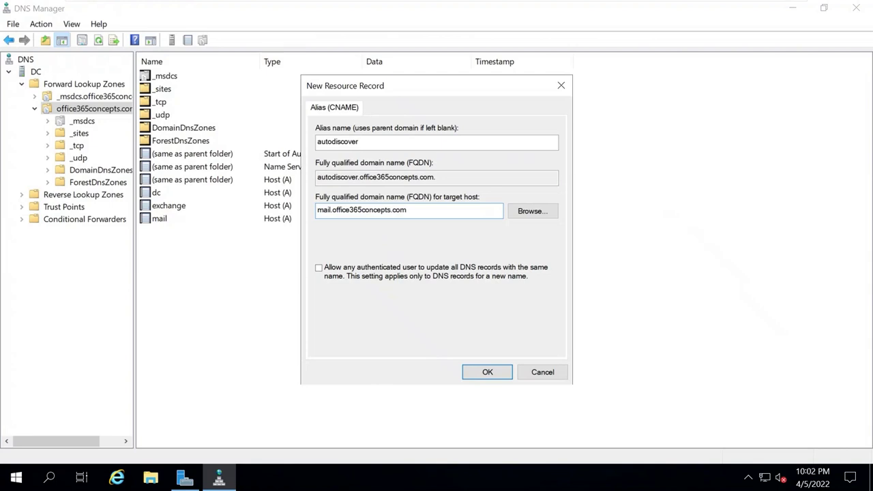
{"action": "left_click", "coordinate": [474, 367]}
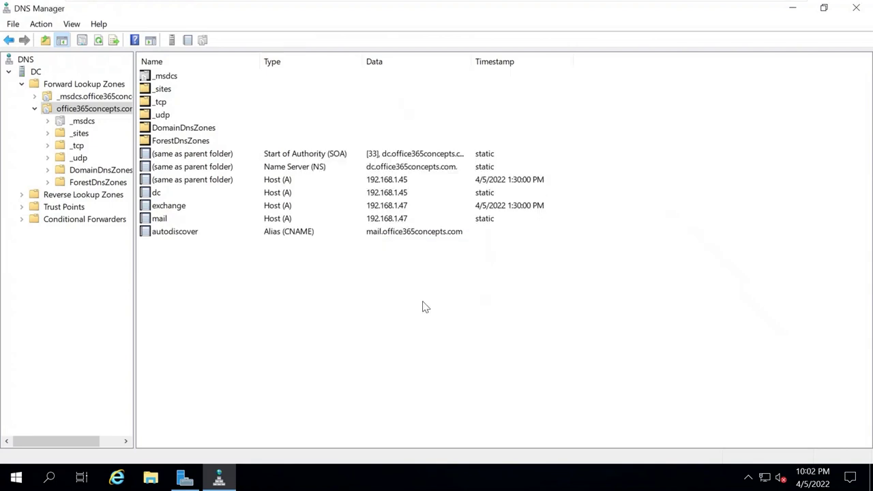
Open a Command Prompt with Win+R and start nslookup.
{"action": "key", "text": "super+r"}
{"action": "type", "text": "cmd"}
{"action": "key", "text": "Return"}
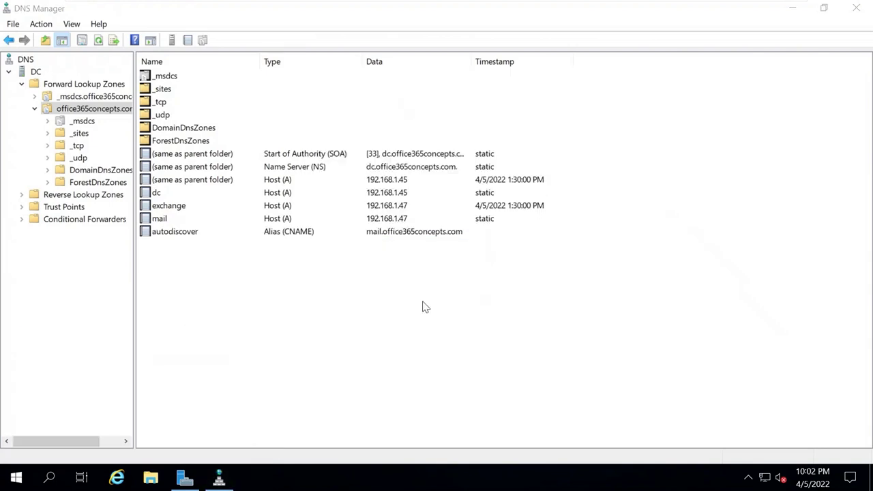
{"action": "type", "text": "nsl"}
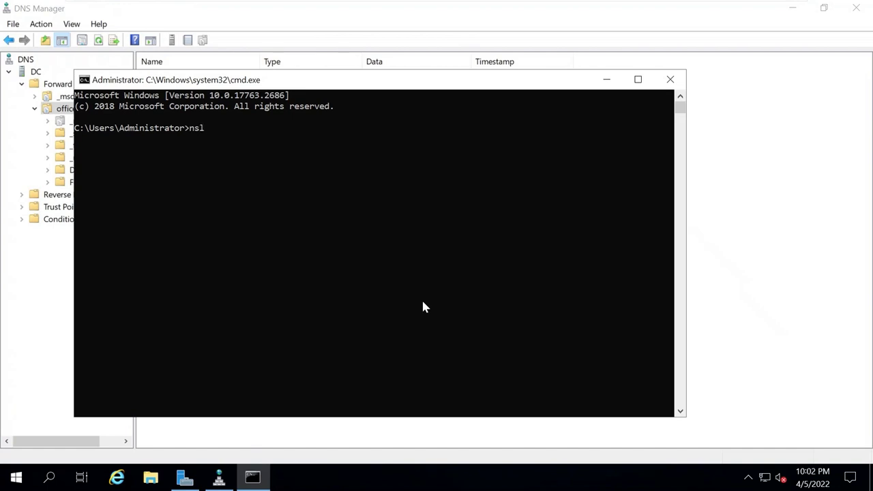
{"action": "type", "text": "ookup"}
{"action": "key", "text": "Return"}
Query autodiscover.office365concepts.com with set q=cname, confirm it aliases mail.office365concepts.com, then close the console.
{"action": "type", "text": "s"}
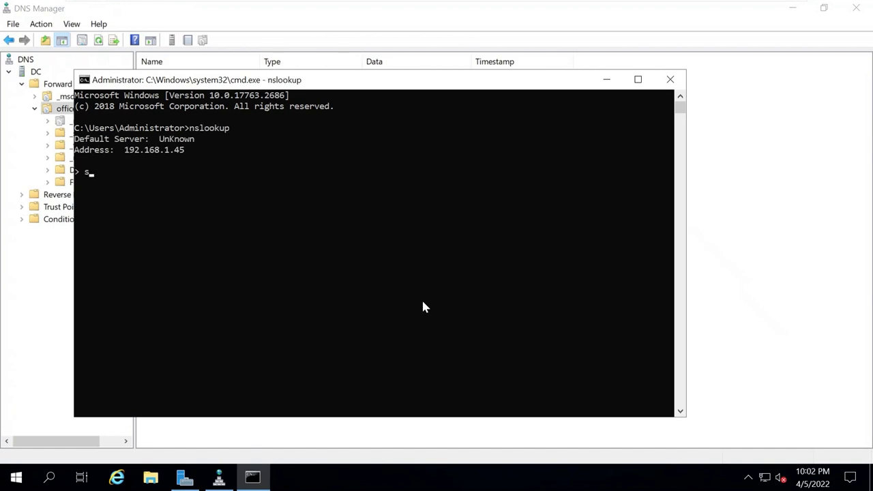
{"action": "type", "text": "et cname"}
{"action": "key", "text": "Return"}
{"action": "type", "text": "set q"}
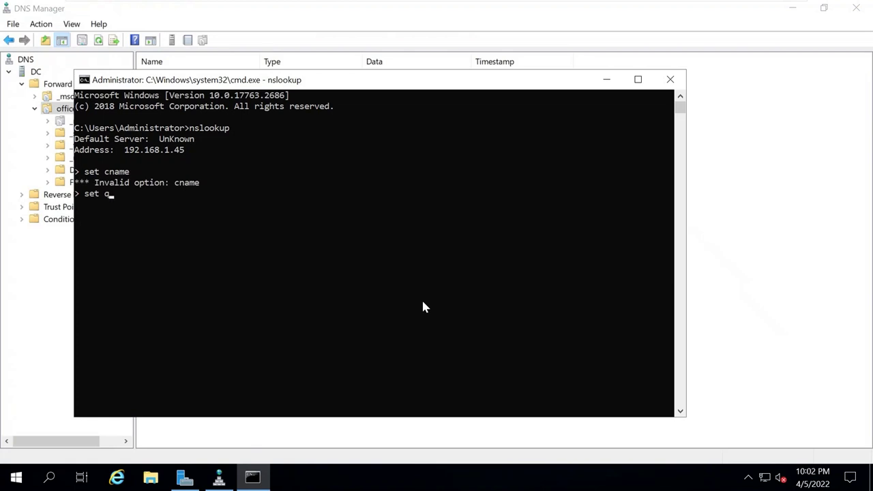
{"action": "type", "text": "=cname"}
{"action": "key", "text": "Return"}
{"action": "type", "text": "autodiscove"}
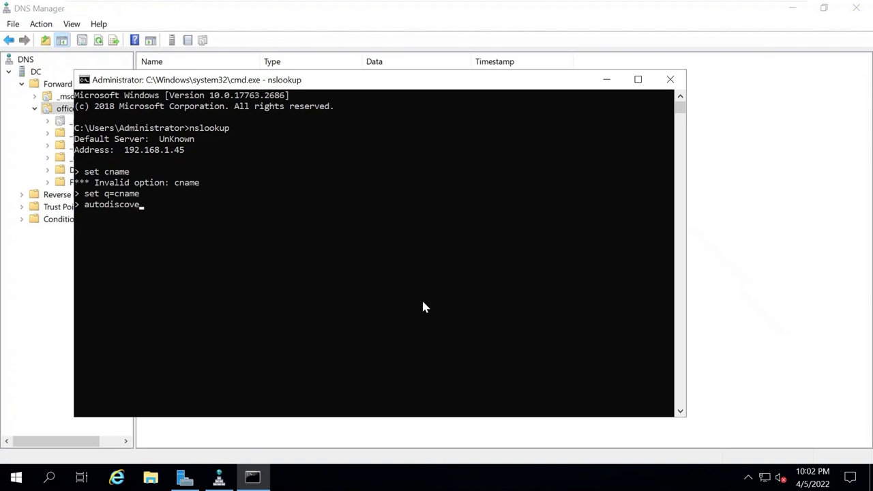
{"action": "type", "text": "r.office365concepts.com"}
{"action": "key", "text": "Return"}
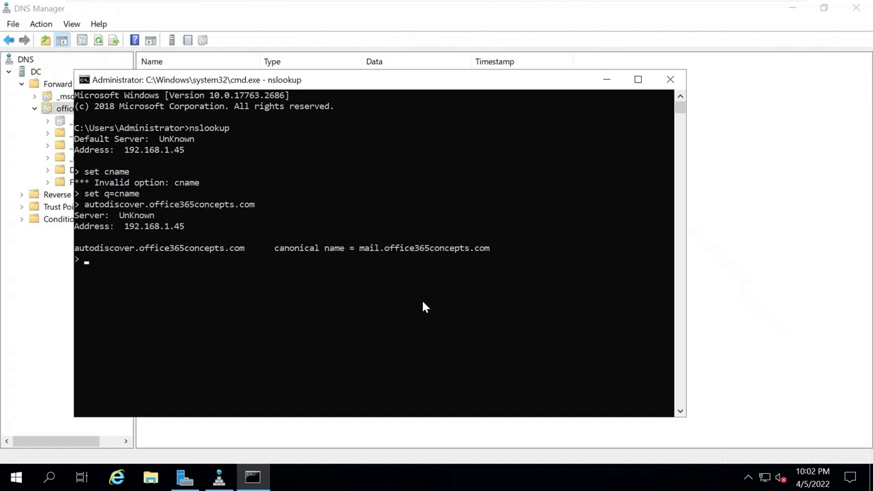
{"action": "left_click_drag", "start_coordinate": [359, 248], "coordinate": [494, 253]}
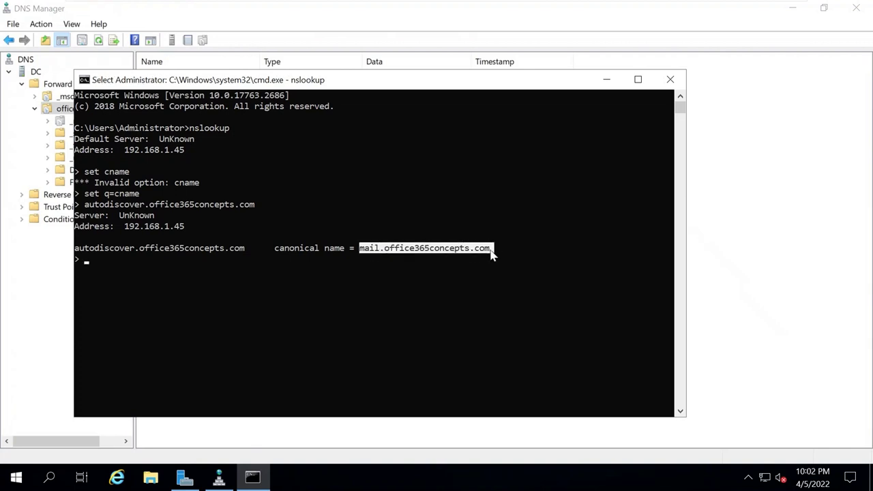
{"action": "left_click", "coordinate": [670, 79]}
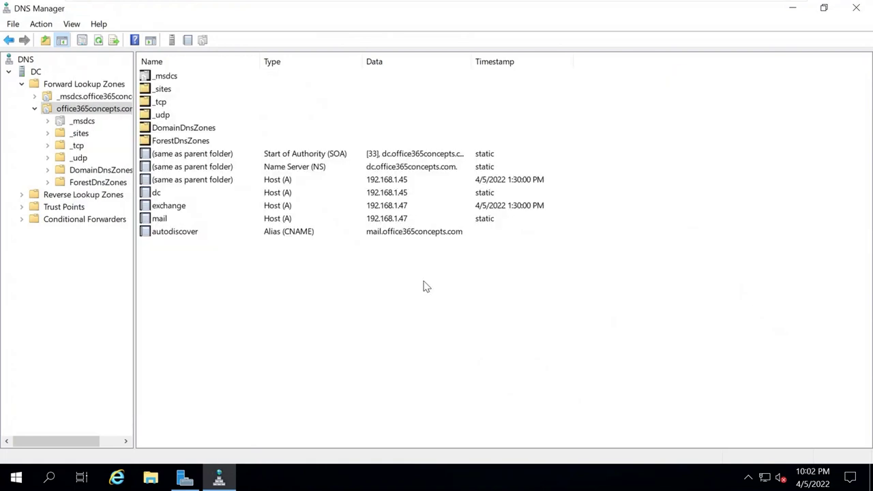
{"action": "left_click", "coordinate": [409, 238]}
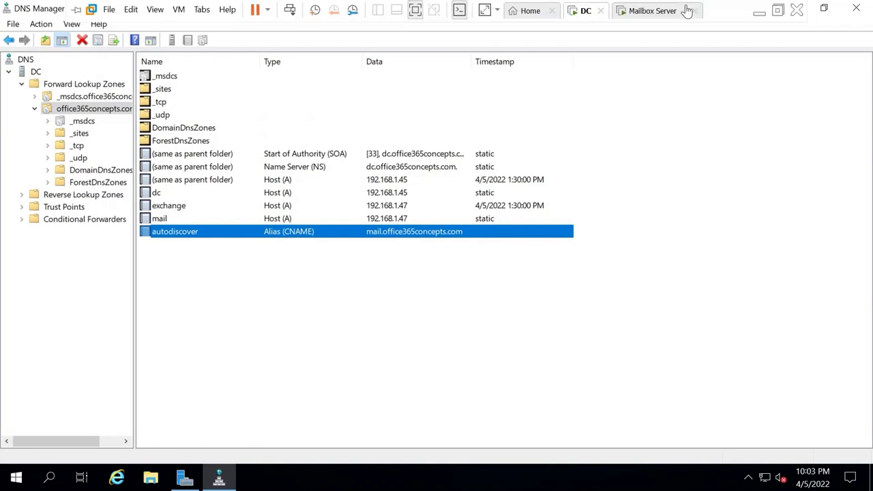
{"action": "left_click", "coordinate": [758, 10]}
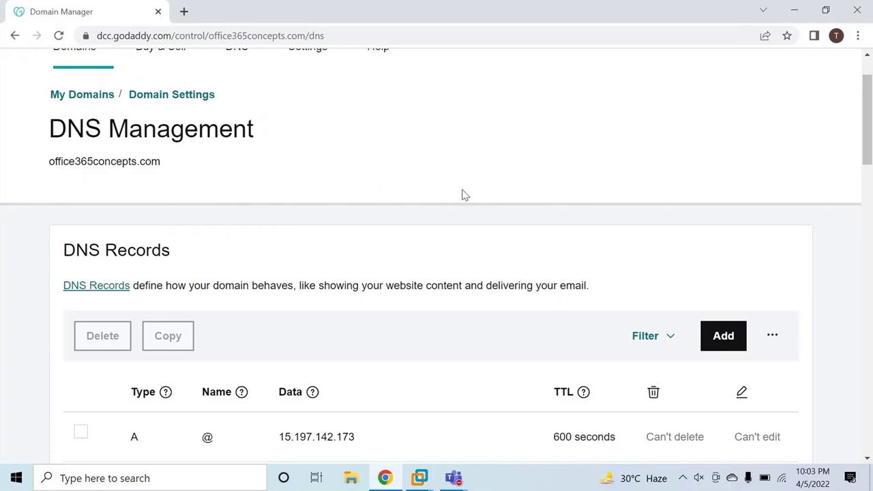
{"action": "scroll", "coordinate": [462, 195], "scroll_direction": "down", "scroll_amount": 2}
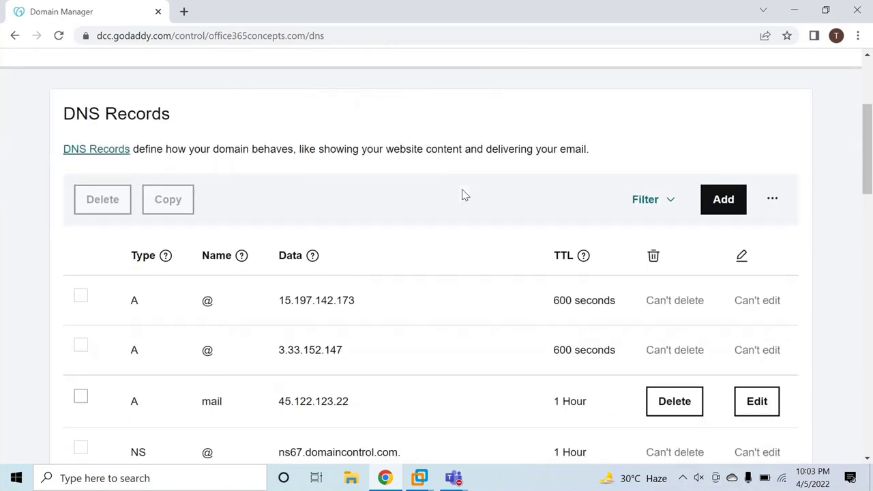
{"action": "scroll", "coordinate": [462, 195], "scroll_direction": "down", "scroll_amount": 1}
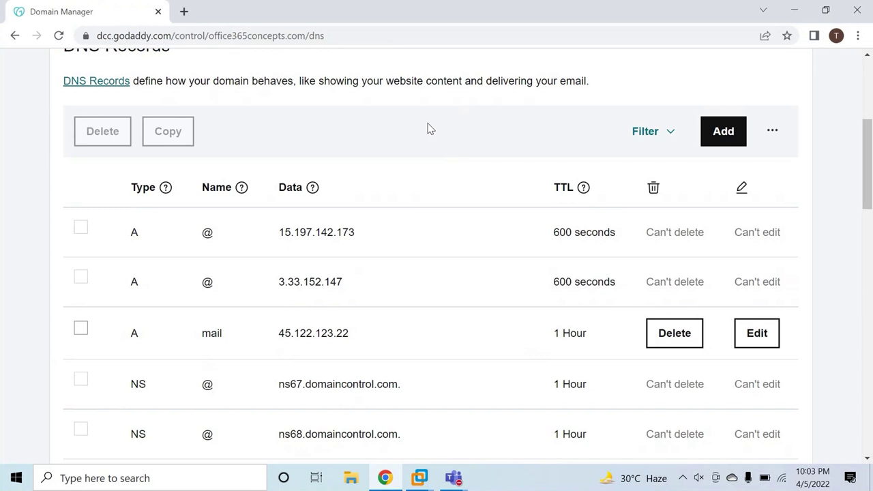
{"action": "scroll", "coordinate": [390, 168], "scroll_direction": "up", "scroll_amount": 2}
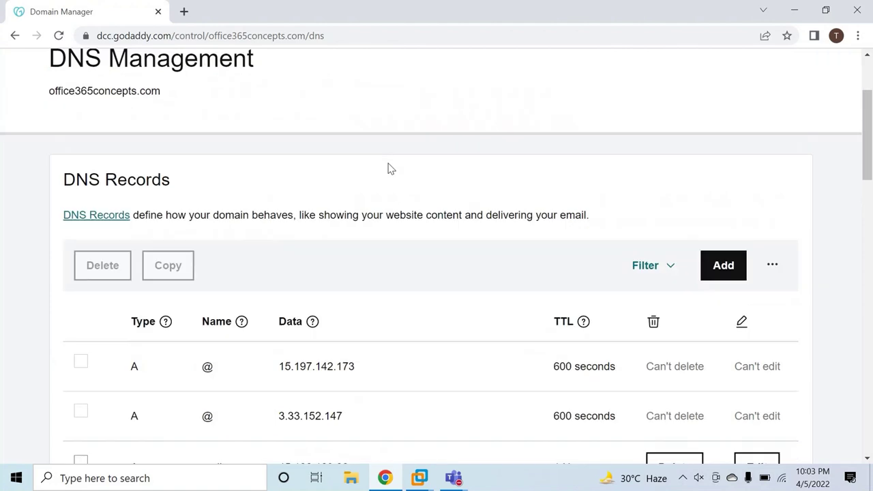
{"action": "left_click_drag", "start_coordinate": [47, 97], "coordinate": [172, 104]}
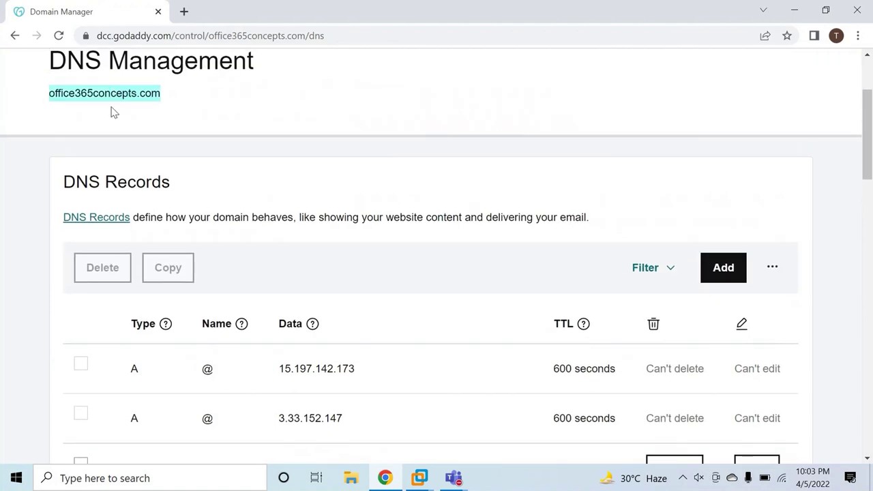
{"action": "left_click", "coordinate": [639, 213]}
{"action": "scroll", "coordinate": [645, 215], "scroll_direction": "down", "scroll_amount": 1}
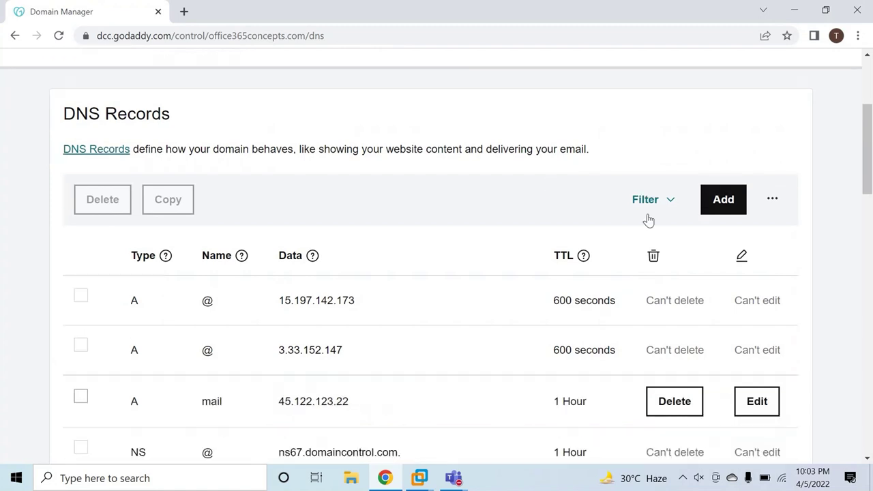
Add a CNAME record autodiscover pointing to mail.office365concepts.com with a 1 Hour TTL.
{"action": "left_click", "coordinate": [724, 212]}
{"action": "scroll", "coordinate": [341, 277], "scroll_direction": "down", "scroll_amount": 2}
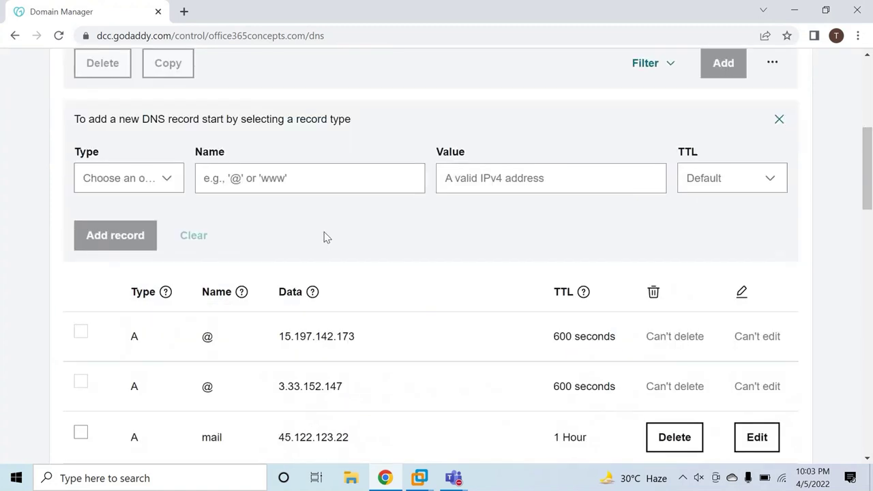
{"action": "left_click", "coordinate": [137, 187]}
{"action": "left_click", "coordinate": [102, 299]}
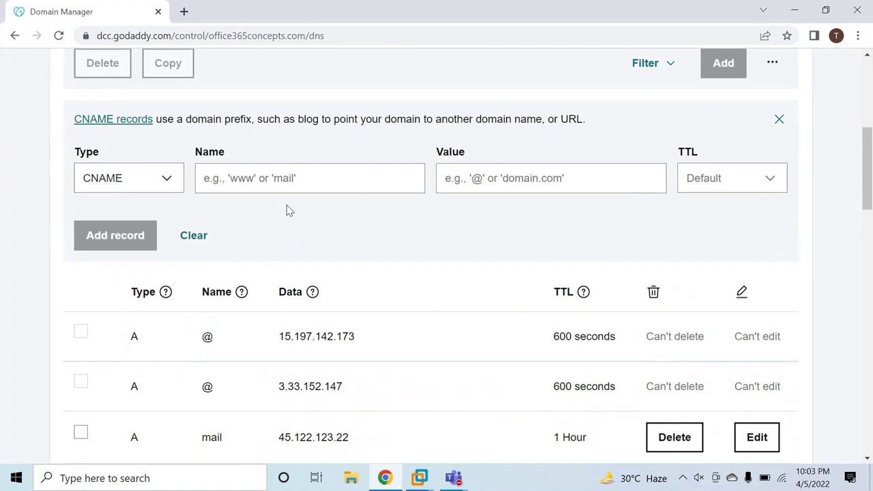
{"action": "left_click", "coordinate": [264, 185]}
{"action": "type", "text": "aut"}
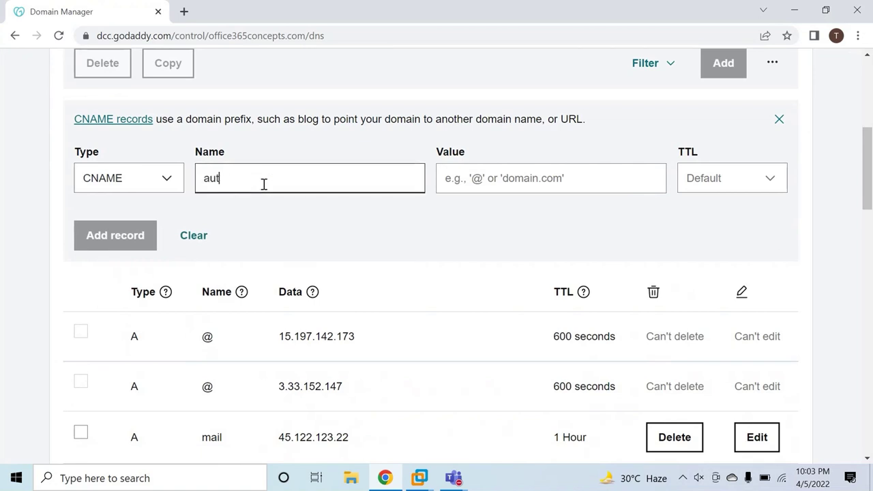
{"action": "type", "text": "odiscover"}
{"action": "left_click", "coordinate": [457, 178]}
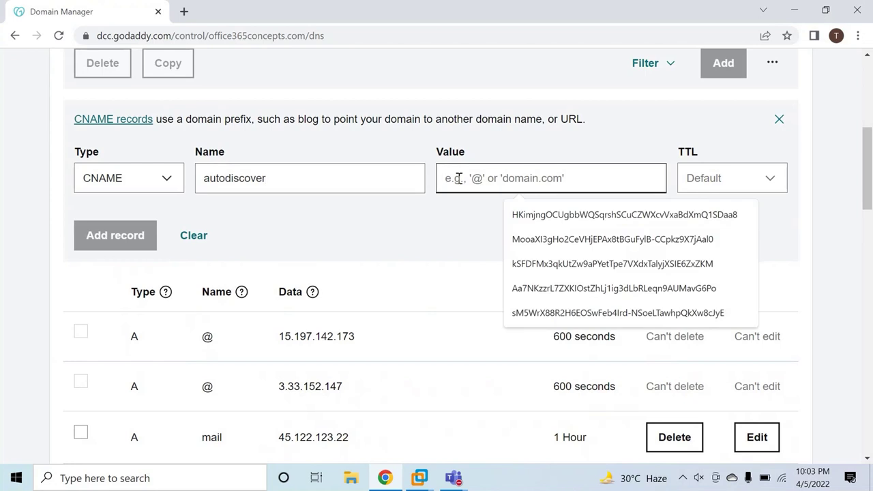
{"action": "type", "text": "mail.office365"}
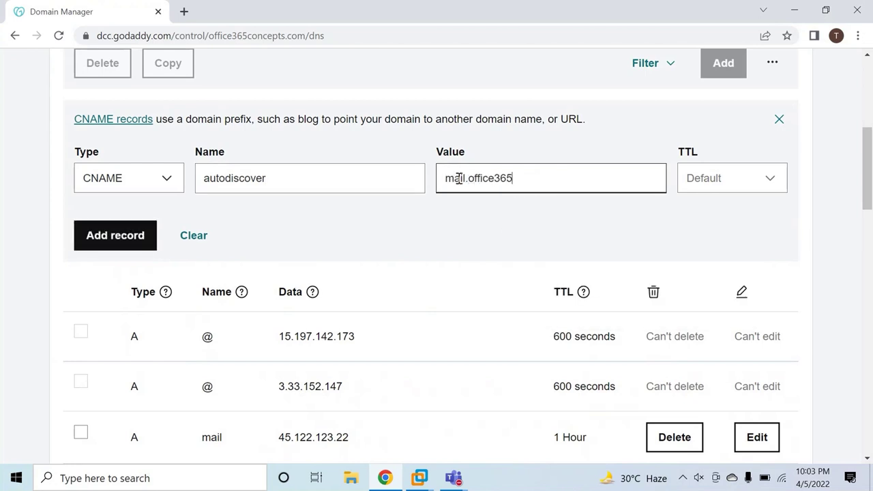
{"action": "type", "text": "concepts.com"}
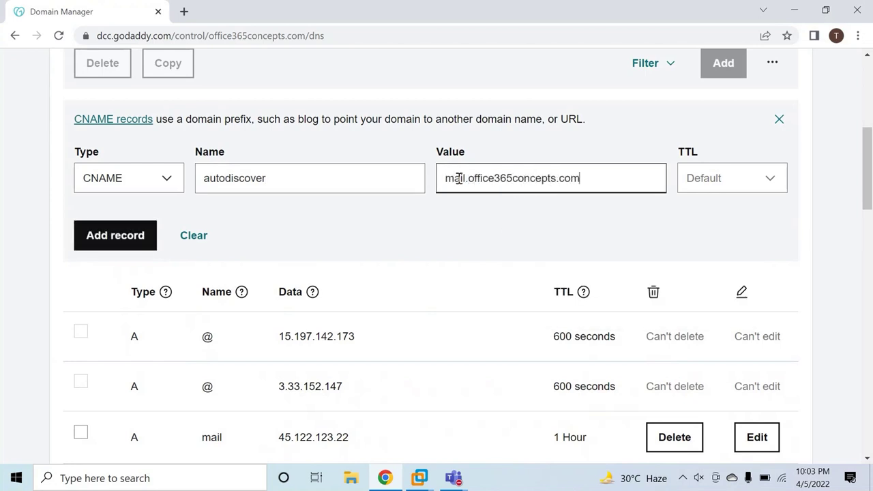
{"action": "left_click", "coordinate": [721, 179]}
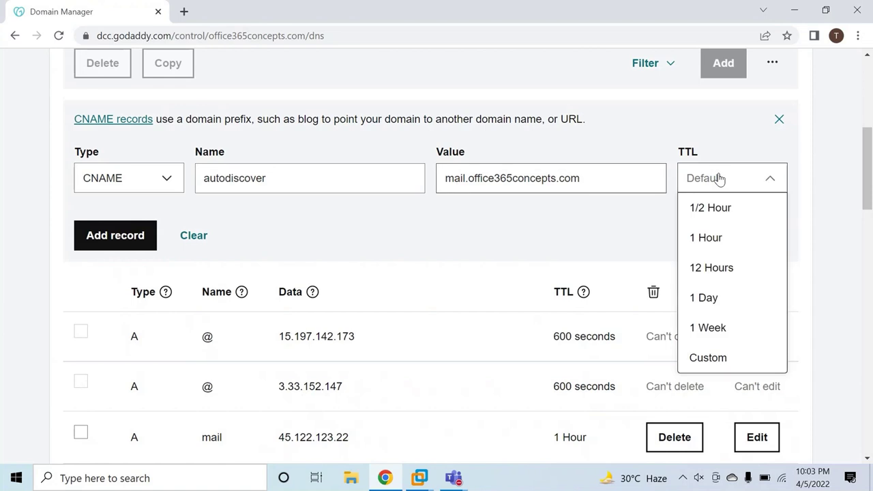
{"action": "left_click", "coordinate": [694, 240]}
{"action": "left_click", "coordinate": [100, 242]}
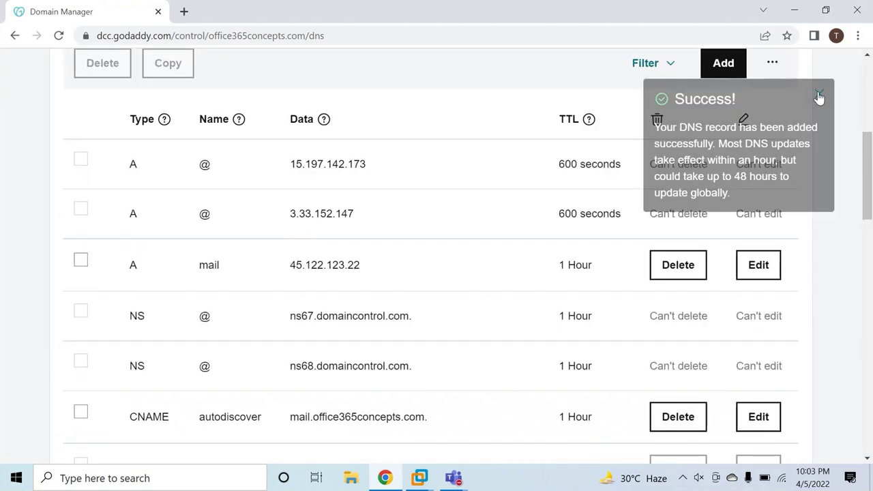
{"action": "left_click", "coordinate": [818, 94]}
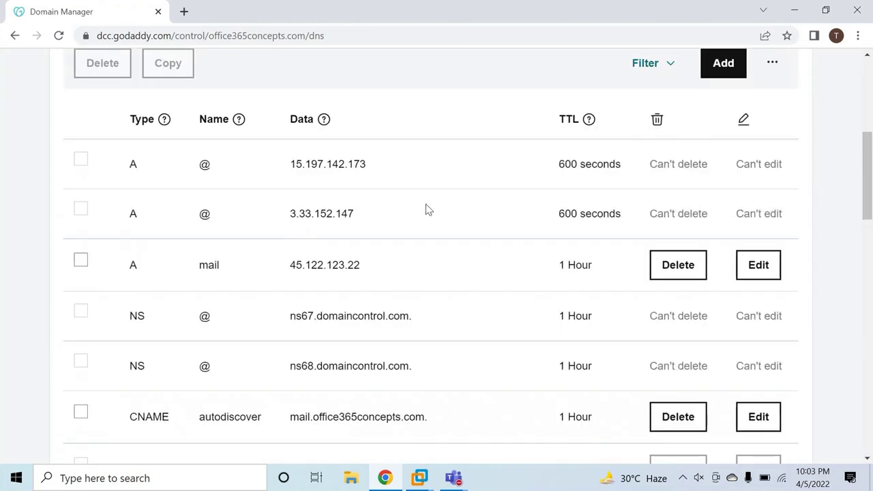
{"action": "left_click", "coordinate": [185, 13]}
Look up autodiscover.office365concepts.com on mxtoolbox.com and check its CNAME to mail.office365concepts.com.
{"action": "type", "text": "mxtoolbox.com"}
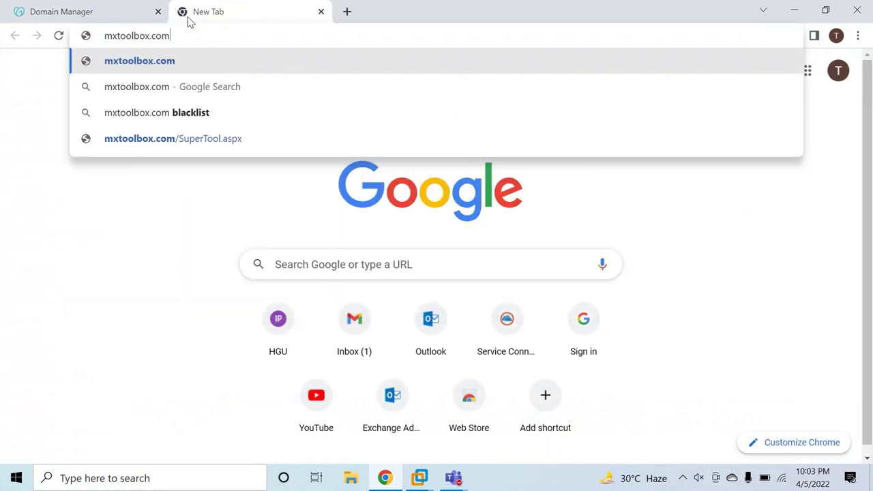
{"action": "key", "text": "Return"}
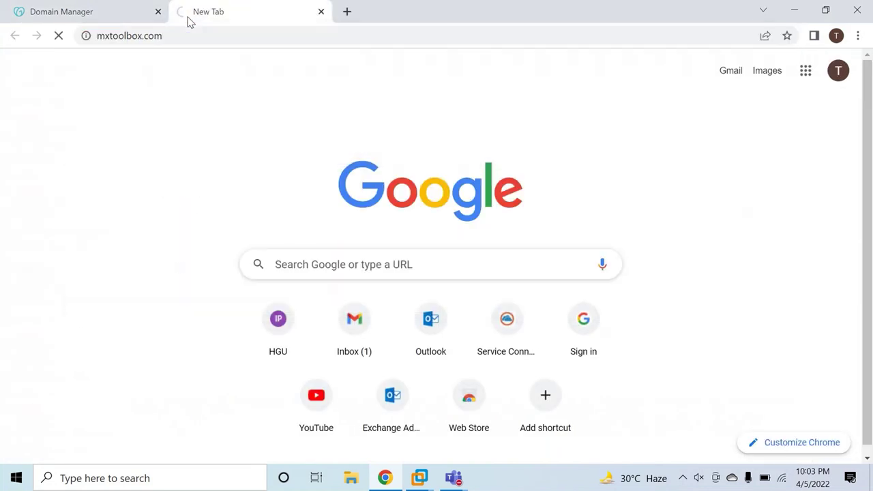
{"action": "type", "text": "autodiscover.office365concepts.com"}
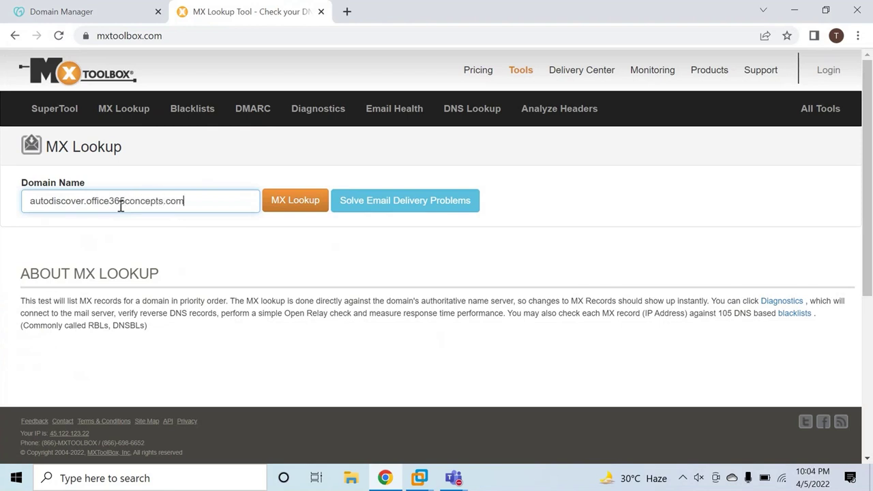
{"action": "key", "text": "Return"}
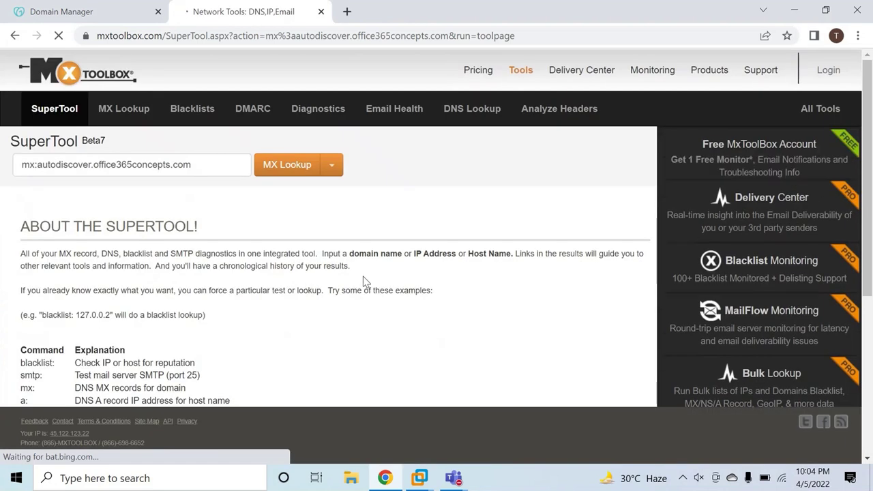
{"action": "left_click_drag", "start_coordinate": [388, 329], "coordinate": [275, 327]}
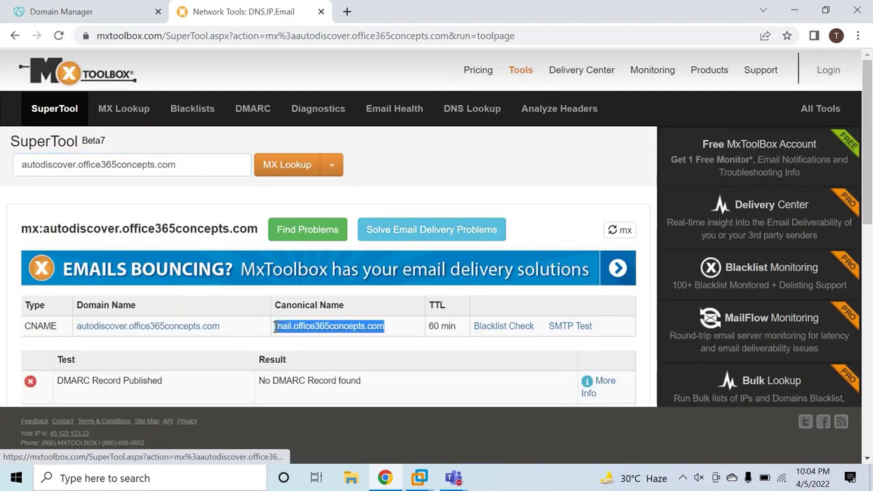
{"action": "left_click", "coordinate": [401, 327]}
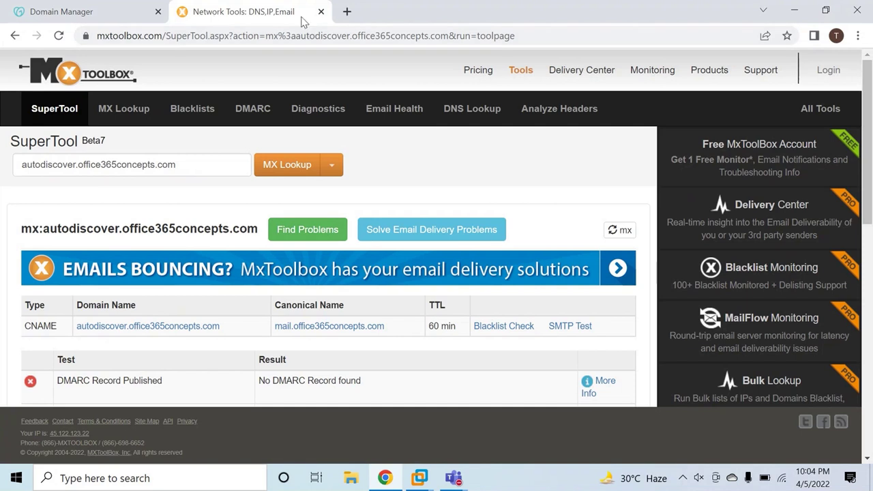
{"action": "left_click", "coordinate": [346, 13]}
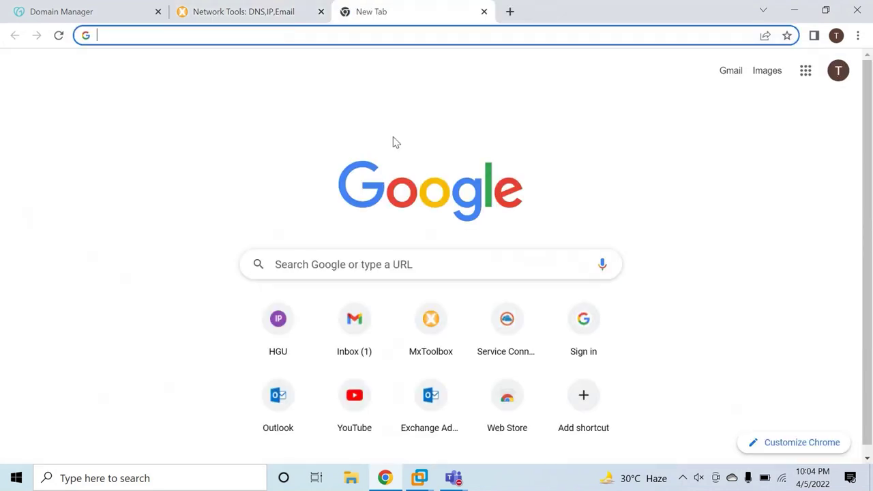
{"action": "type", "text": "htt"}
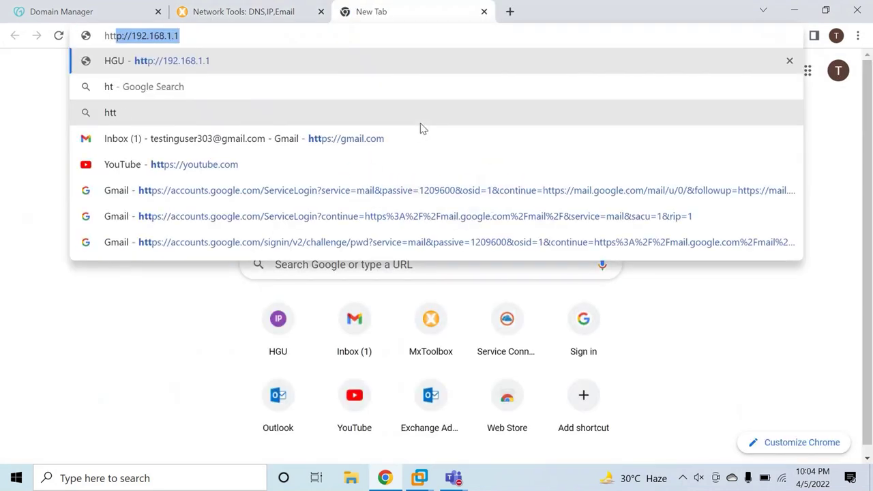
{"action": "type", "text": "ps://mail"}
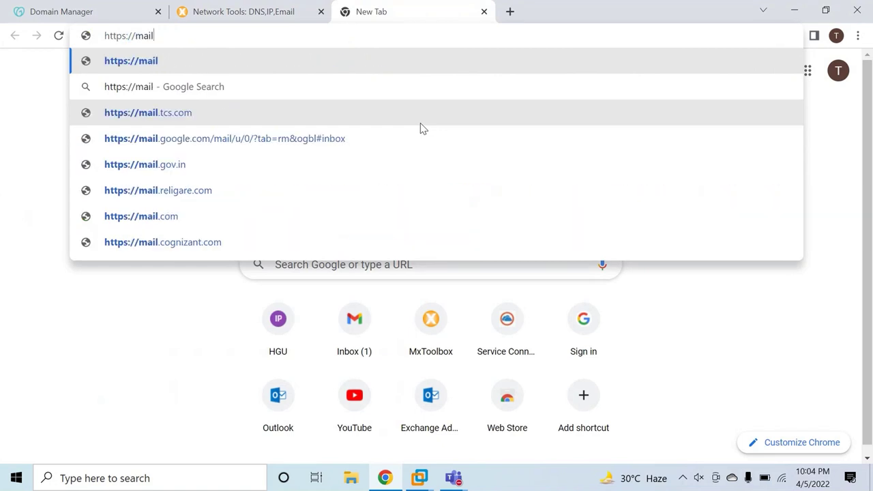
{"action": "type", "text": ".office365cpo"}
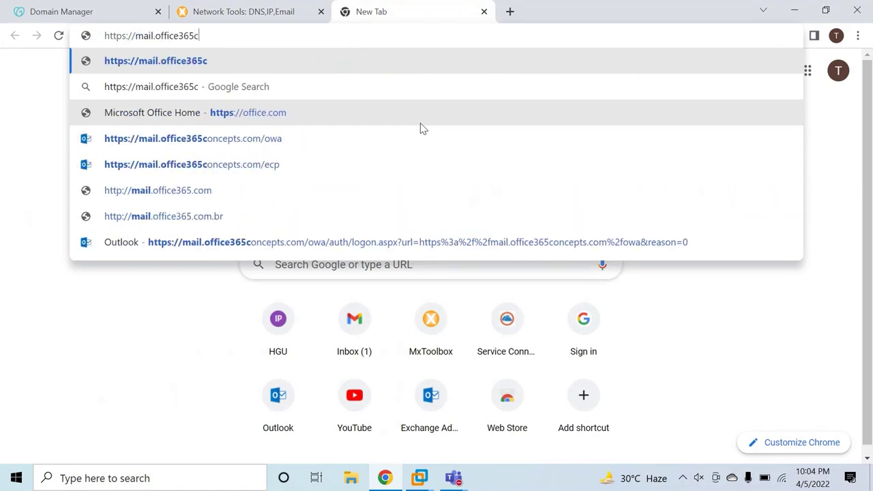
{"action": "key", "text": "BackSpace"}
{"action": "key", "text": "BackSpace"}
{"action": "key", "text": "BackSpace"}
{"action": "type", "text": "concepts.com/owa"}
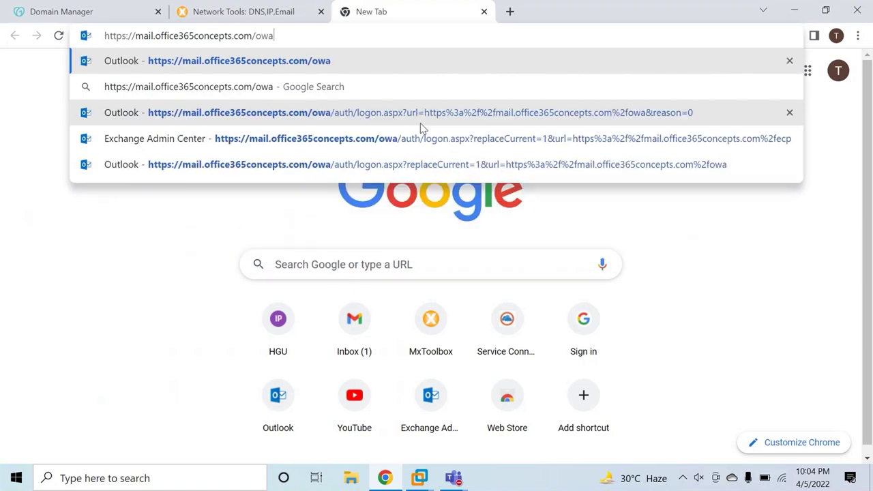
{"action": "key", "text": "Return"}
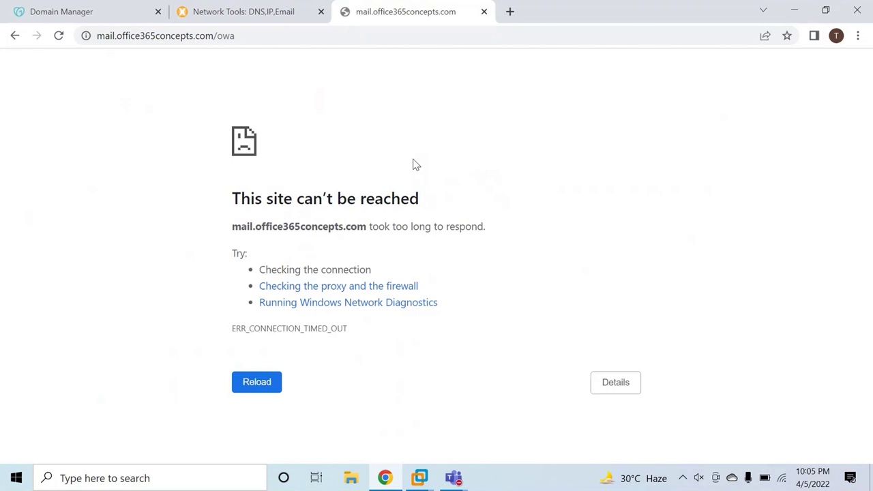
{"action": "key", "text": "F5"}
Search for a port checker and open yougetsignal's Open Port Check Tool.
{"action": "left_click", "coordinate": [508, 13]}
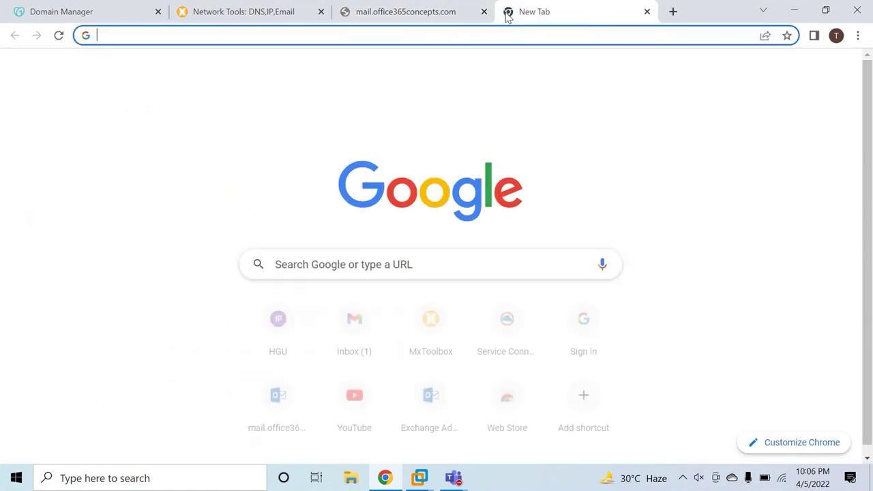
{"action": "type", "text": "port checker"}
{"action": "key", "text": "Return"}
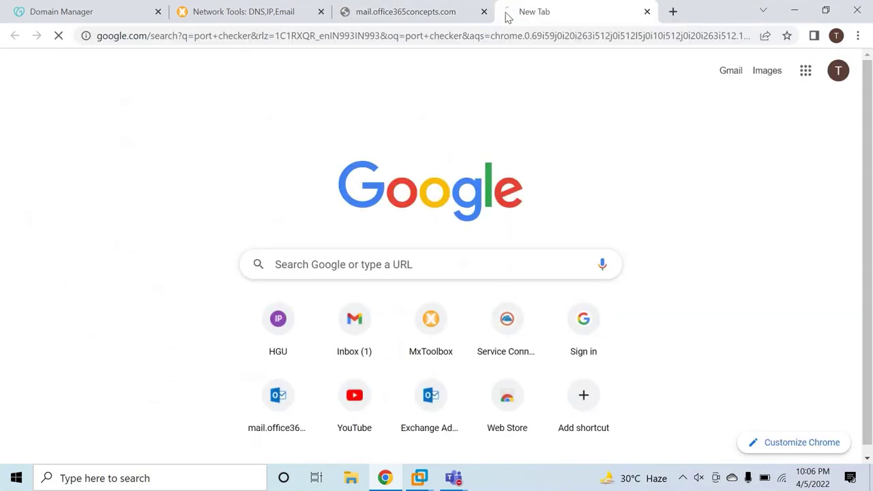
{"action": "left_click", "coordinate": [308, 300]}
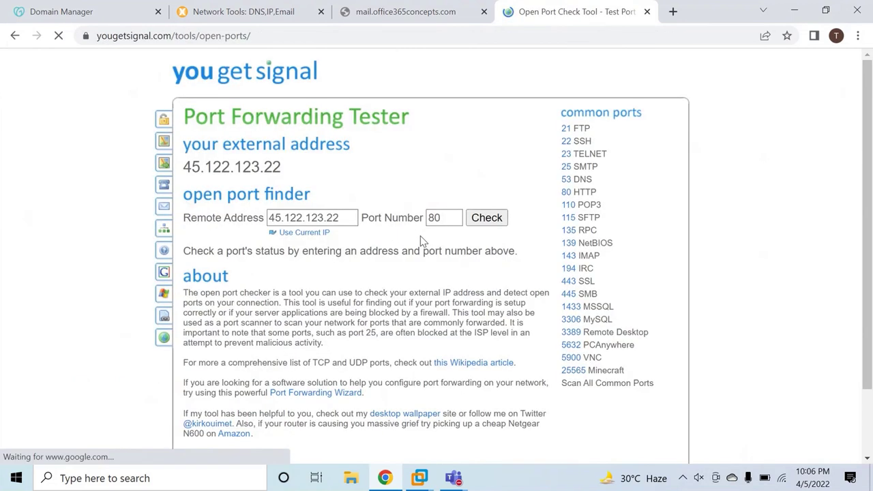
Check whether ports 80 and 443 on 45.122.123.22 are reachable externally.
{"action": "left_click", "coordinate": [484, 218]}
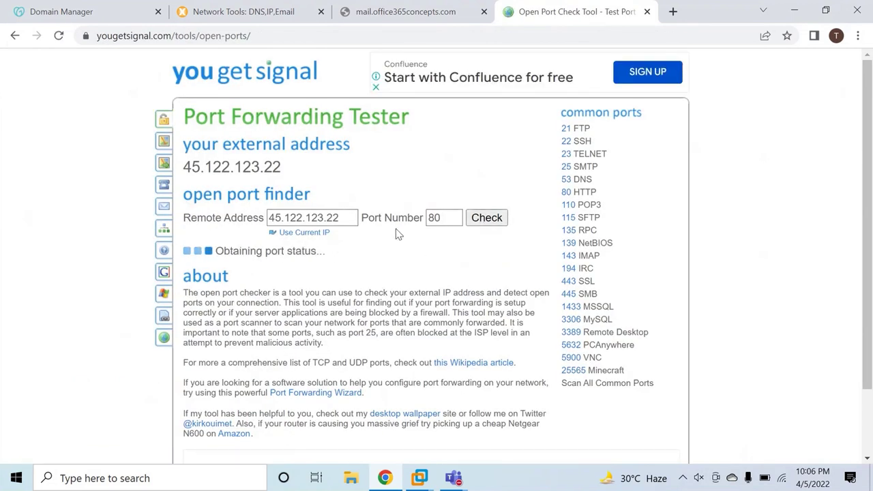
{"action": "key", "text": "shift+Tab"}
{"action": "type", "text": "443"}
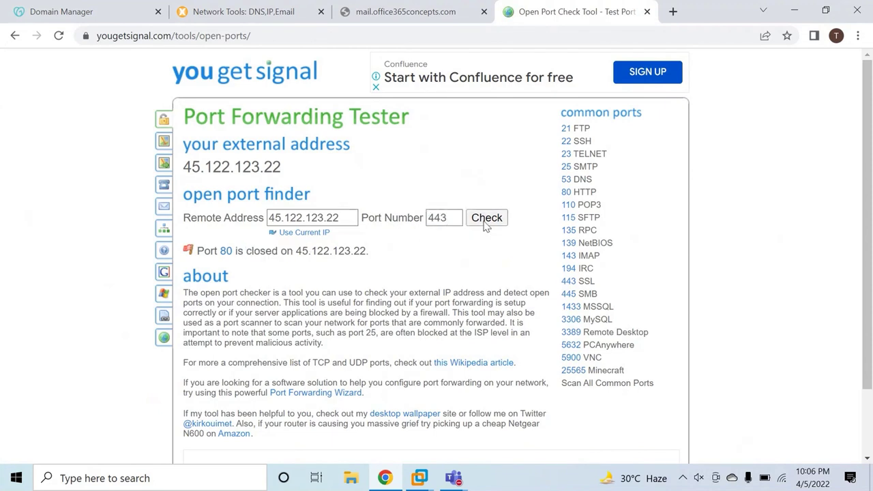
{"action": "left_click", "coordinate": [487, 222]}
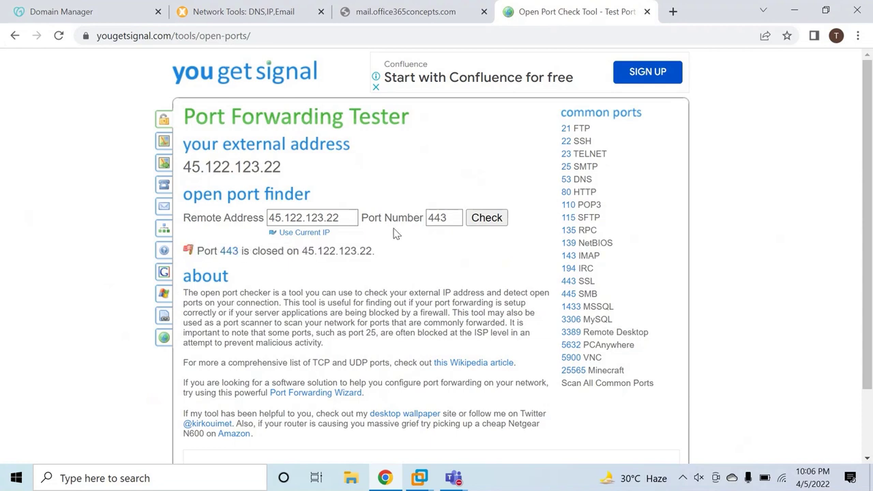
Open the router at 192.168.1.1 and start a new custom virtual server named custom.
{"action": "left_click", "coordinate": [672, 12]}
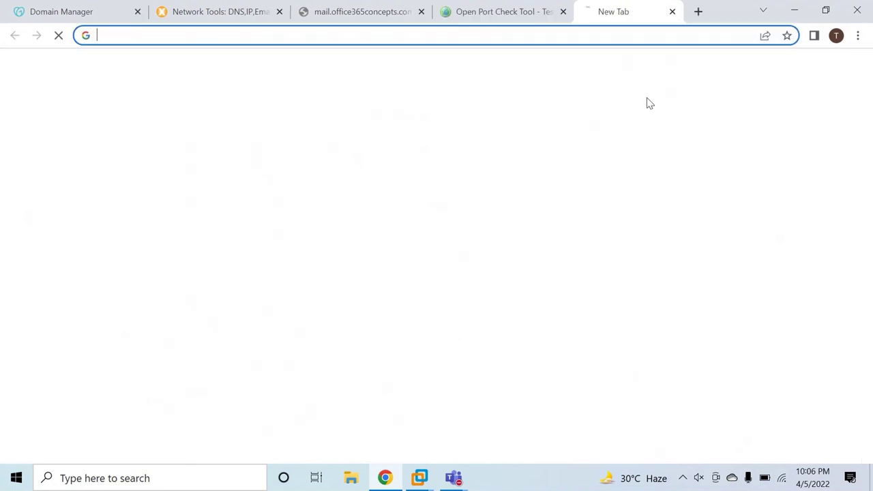
{"action": "type", "text": "192.168.1.1"}
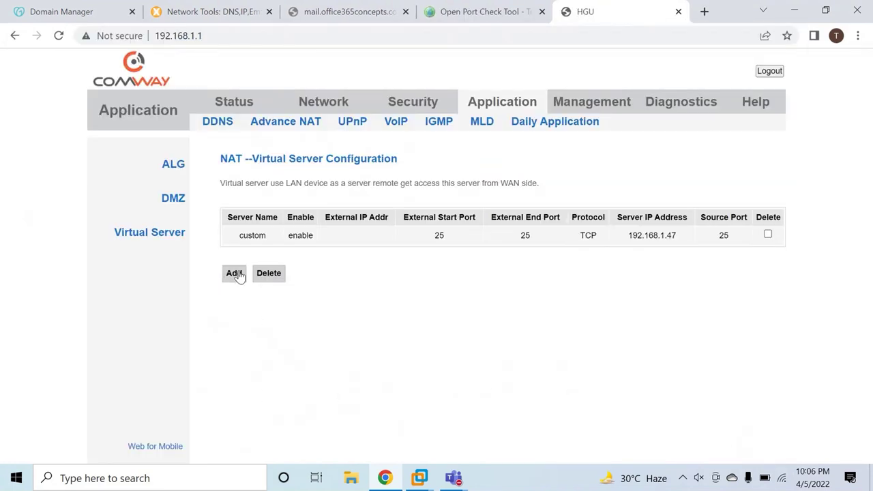
{"action": "left_click", "coordinate": [234, 273]}
{"action": "scroll", "coordinate": [398, 289], "scroll_direction": "down", "scroll_amount": 2}
{"action": "scroll", "coordinate": [286, 238], "scroll_direction": "up", "scroll_amount": 1}
{"action": "left_click", "coordinate": [234, 199]}
{"action": "left_click", "coordinate": [416, 203]}
{"action": "left_click", "coordinate": [477, 229]}
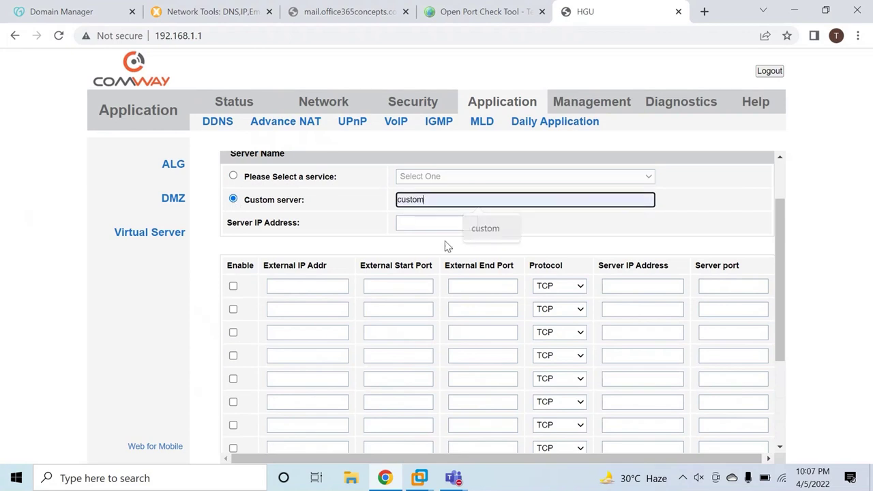
Enable two rule rows and forward external TCP port 80 to 192.168.1.47 port 80.
{"action": "left_click", "coordinate": [233, 285]}
{"action": "left_click", "coordinate": [232, 309]}
{"action": "left_click", "coordinate": [403, 286]}
{"action": "type", "text": "8"}
{"action": "left_click", "coordinate": [403, 314]}
{"action": "left_click", "coordinate": [464, 286]}
{"action": "type", "text": "80"}
{"action": "left_click", "coordinate": [638, 285]}
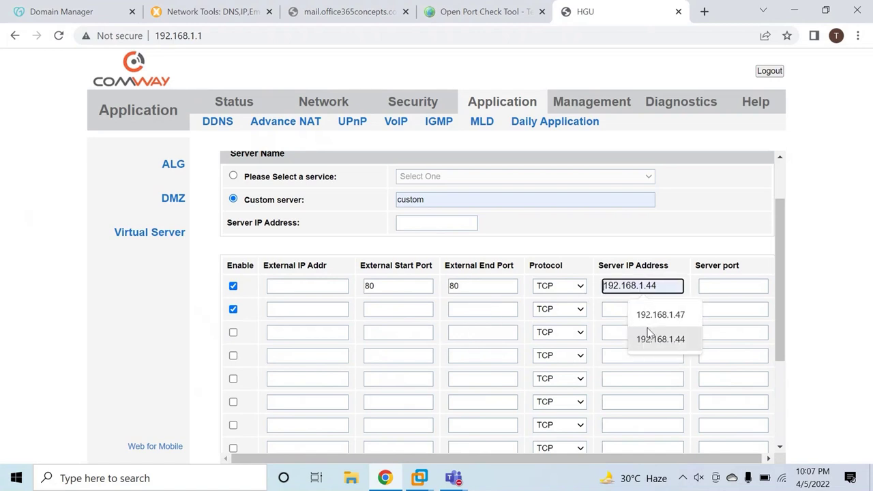
{"action": "left_click", "coordinate": [659, 315]}
{"action": "left_click", "coordinate": [710, 287]}
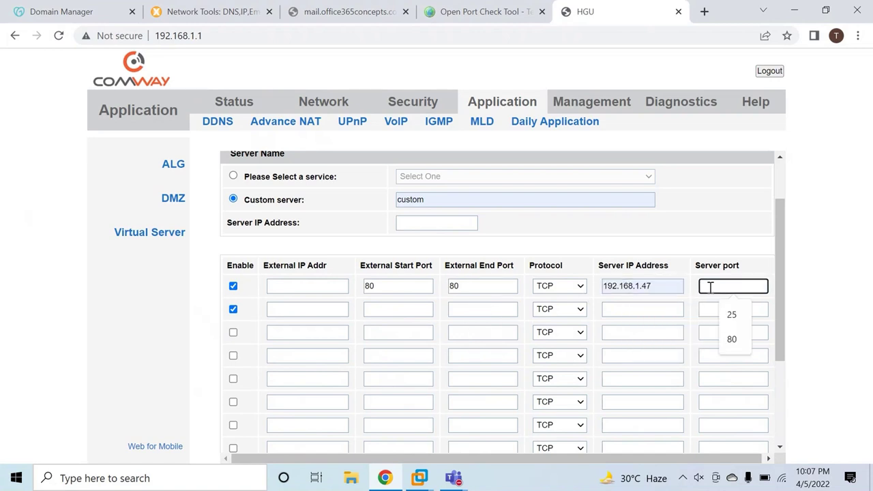
{"action": "type", "text": "80"}
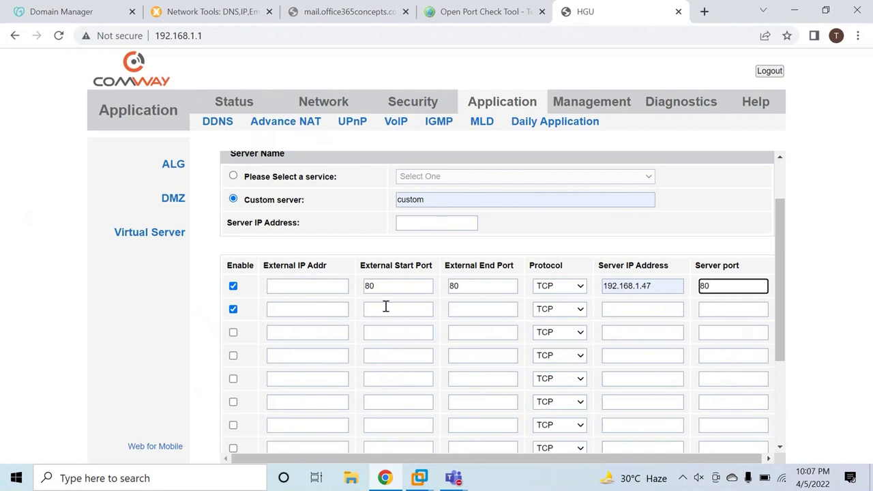
Forward external port 443 to 192.168.1.47 port 443 and save both rules.
{"action": "left_click", "coordinate": [386, 309]}
{"action": "type", "text": "443"}
{"action": "left_click", "coordinate": [455, 309]}
{"action": "type", "text": "443"}
{"action": "left_click", "coordinate": [612, 308]}
{"action": "left_click", "coordinate": [637, 336]}
{"action": "left_click", "coordinate": [720, 308]}
{"action": "type", "text": "443"}
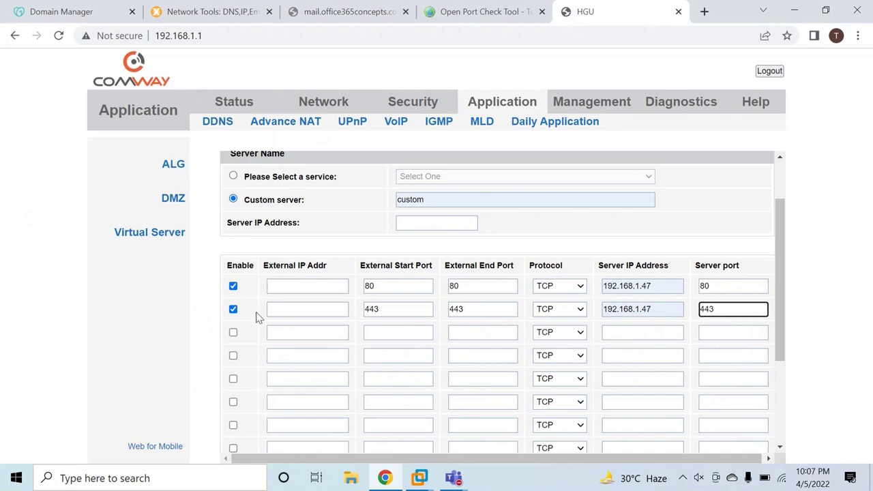
{"action": "scroll", "coordinate": [259, 327], "scroll_direction": "down", "scroll_amount": 2}
{"action": "scroll", "coordinate": [259, 332], "scroll_direction": "down", "scroll_amount": 3}
{"action": "left_click", "coordinate": [247, 432]}
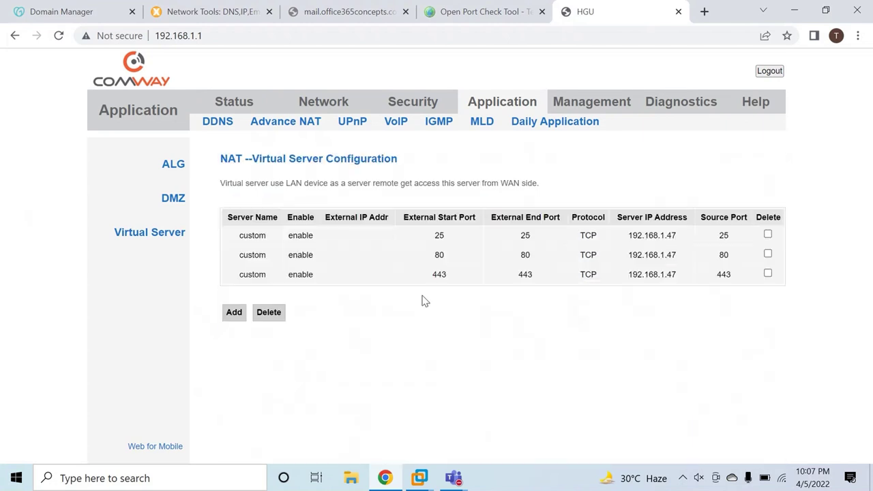
Recheck port 443 in the Port Forwarding Tester and confirm it now shows open.
{"action": "left_click_drag", "start_coordinate": [729, 258], "coordinate": [656, 259]}
{"action": "left_click", "coordinate": [750, 285]}
{"action": "left_click", "coordinate": [457, 10]}
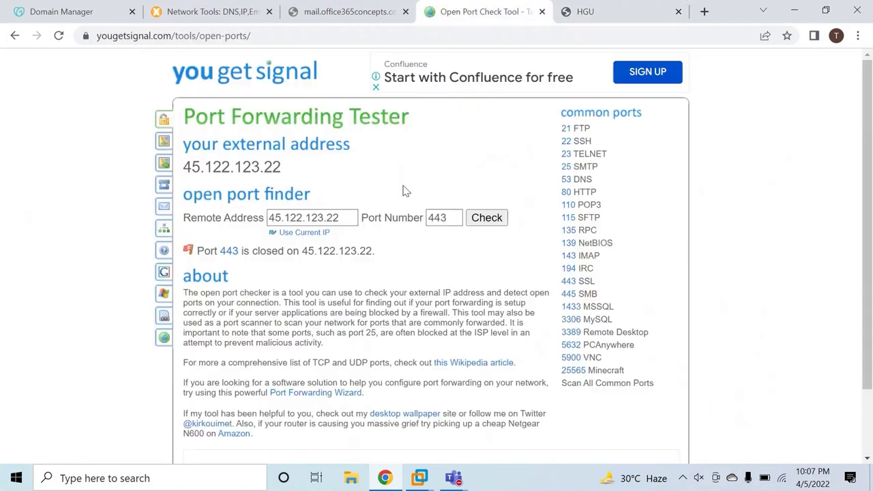
{"action": "left_click", "coordinate": [486, 217]}
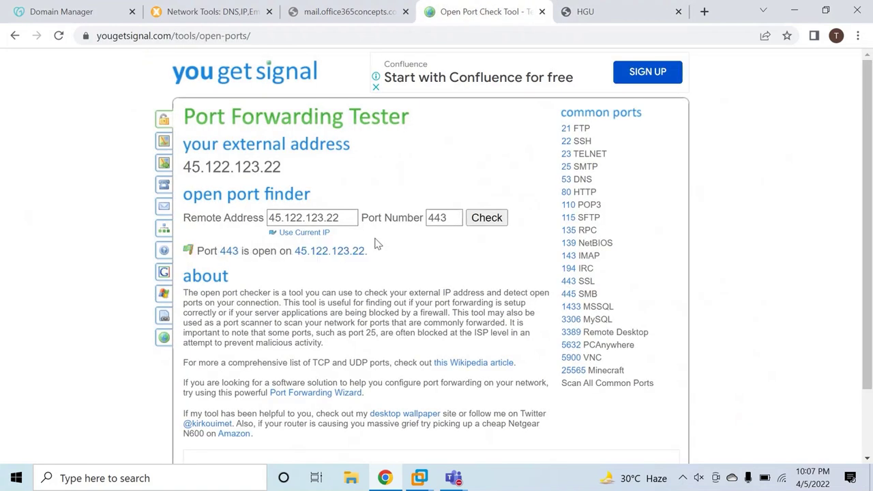
{"action": "left_click_drag", "start_coordinate": [250, 249], "coordinate": [273, 250]}
{"action": "left_click", "coordinate": [272, 251]}
Check port 80, confirm it shows open, then select the mail tab's address.
{"action": "double_click", "coordinate": [444, 219]}
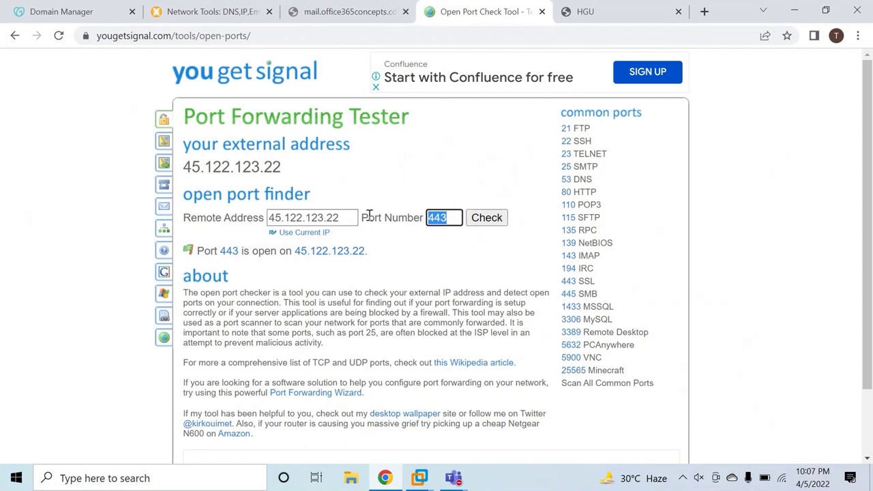
{"action": "type", "text": "80"}
{"action": "left_click", "coordinate": [499, 219]}
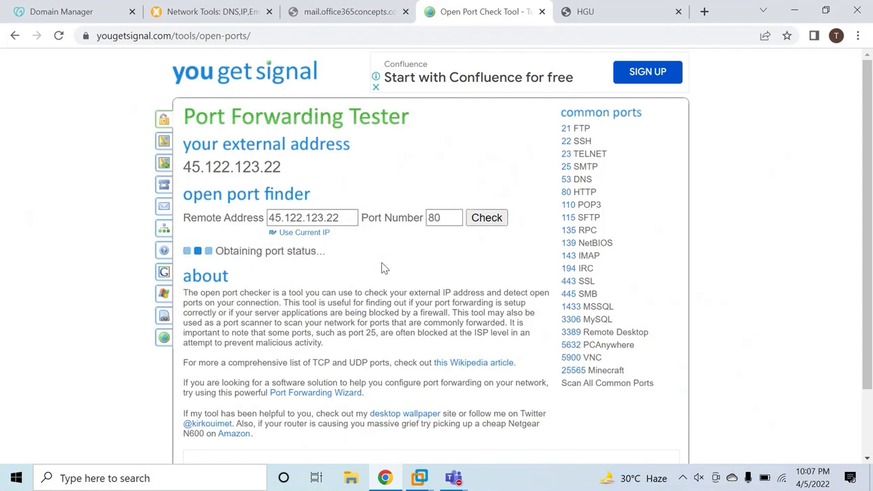
{"action": "double_click", "coordinate": [247, 251]}
{"action": "left_click", "coordinate": [263, 250]}
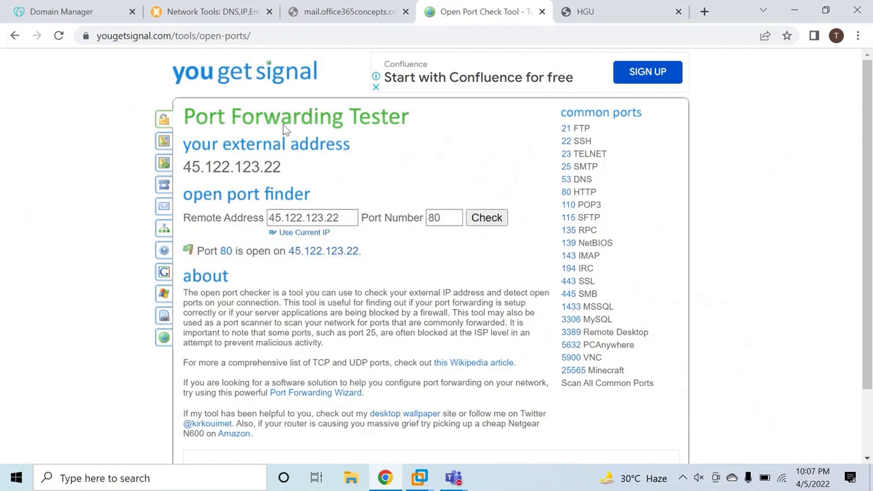
{"action": "left_click", "coordinate": [308, 12]}
{"action": "left_click", "coordinate": [286, 38]}
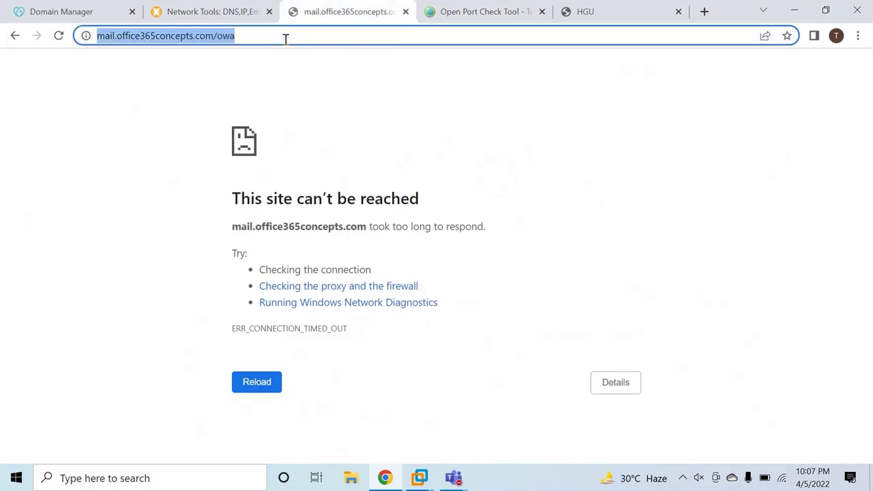
Reload the OWA sign-in page and close the router and port-checker tabs.
{"action": "key", "text": "Return"}
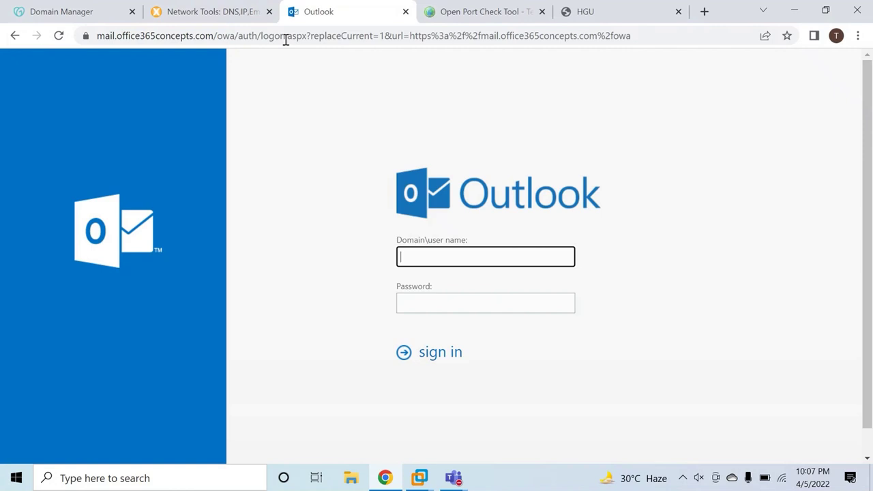
{"action": "left_click", "coordinate": [705, 11]}
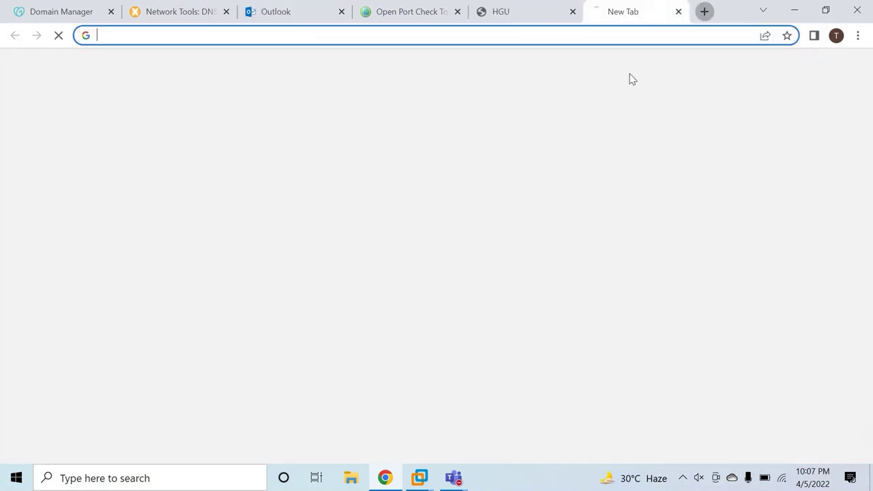
{"action": "type", "text": "htt"}
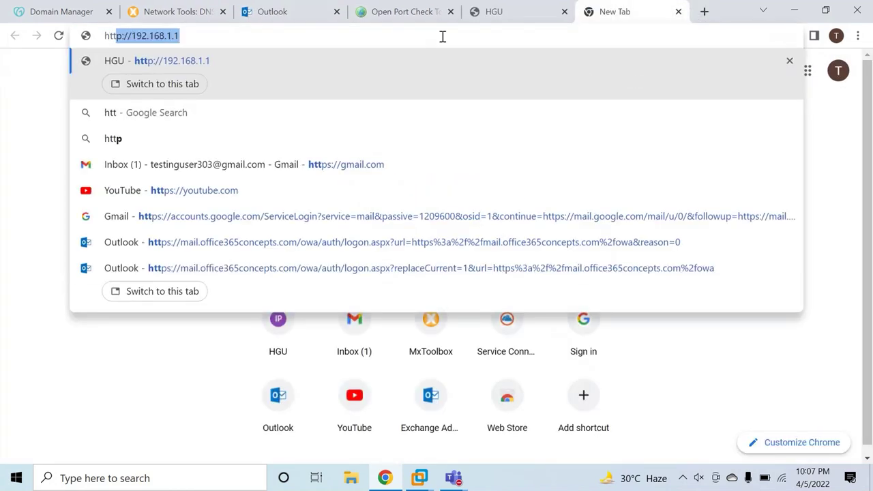
{"action": "left_click", "coordinate": [321, 14]}
{"action": "left_click", "coordinate": [336, 11]}
{"action": "left_click", "coordinate": [336, 12]}
{"action": "left_click", "coordinate": [337, 11]}
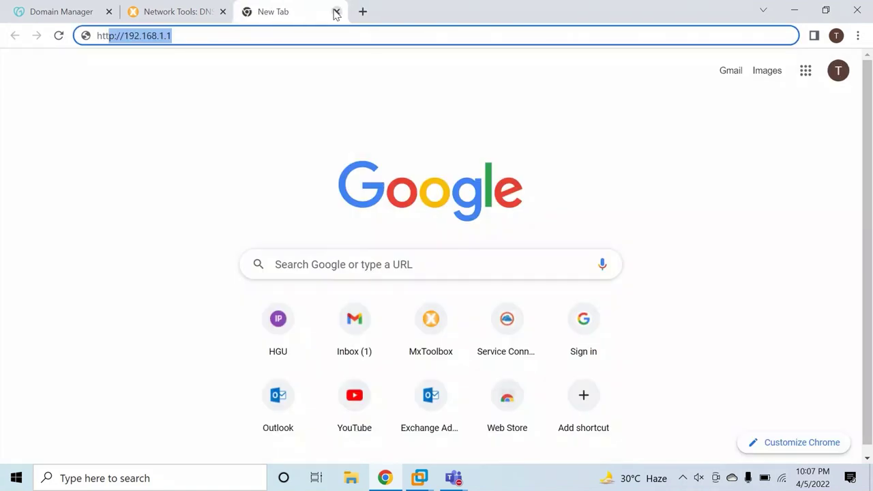
{"action": "left_click", "coordinate": [335, 11]}
{"action": "key", "text": "ctrl+shift+t"}
{"action": "type", "text": "https://"}
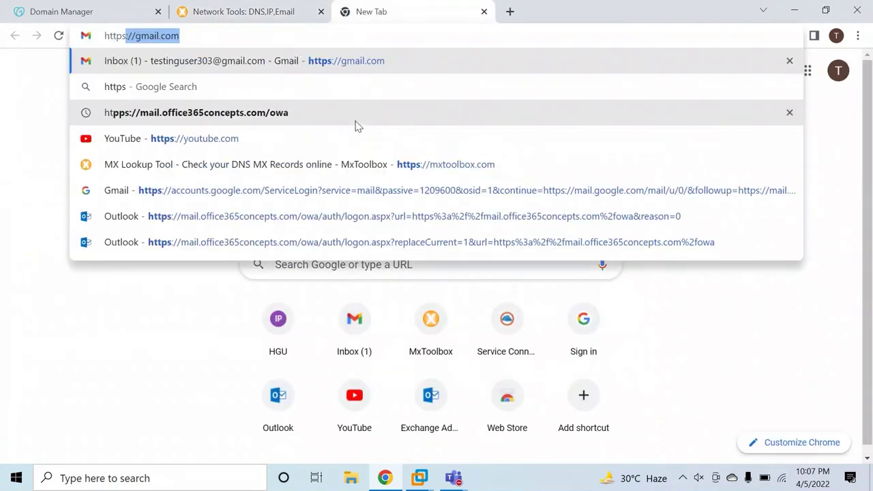
{"action": "type", "text": "mail.office365"}
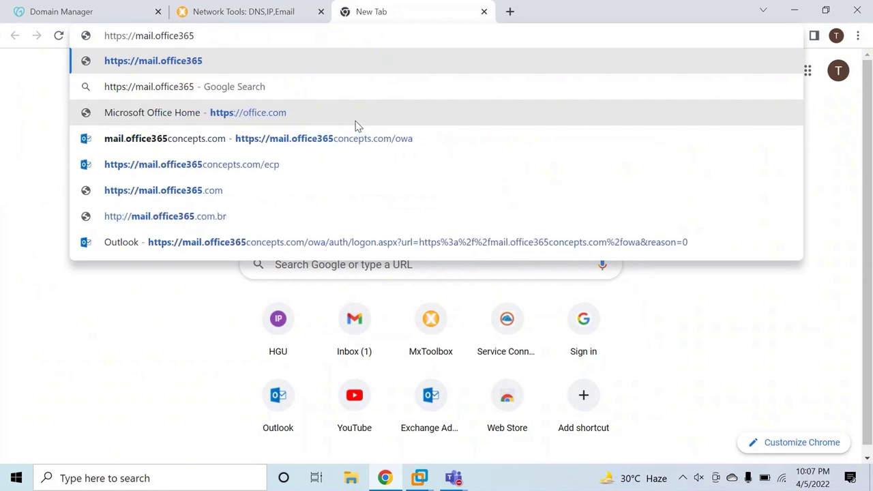
{"action": "type", "text": "concepts.com"}
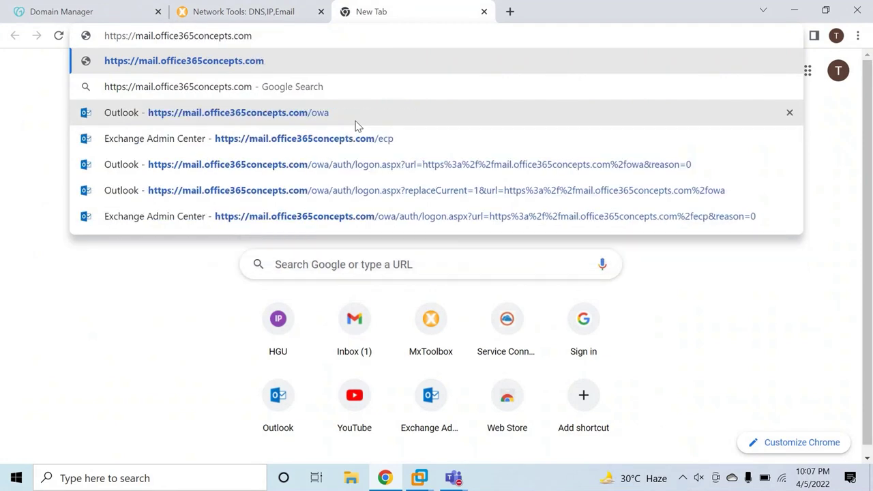
{"action": "type", "text": "/ecp/"}
{"action": "key", "text": "Return"}
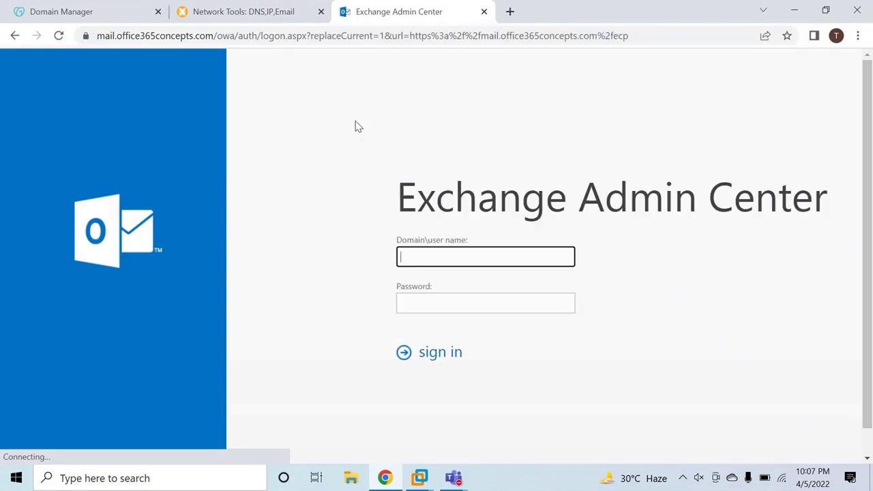